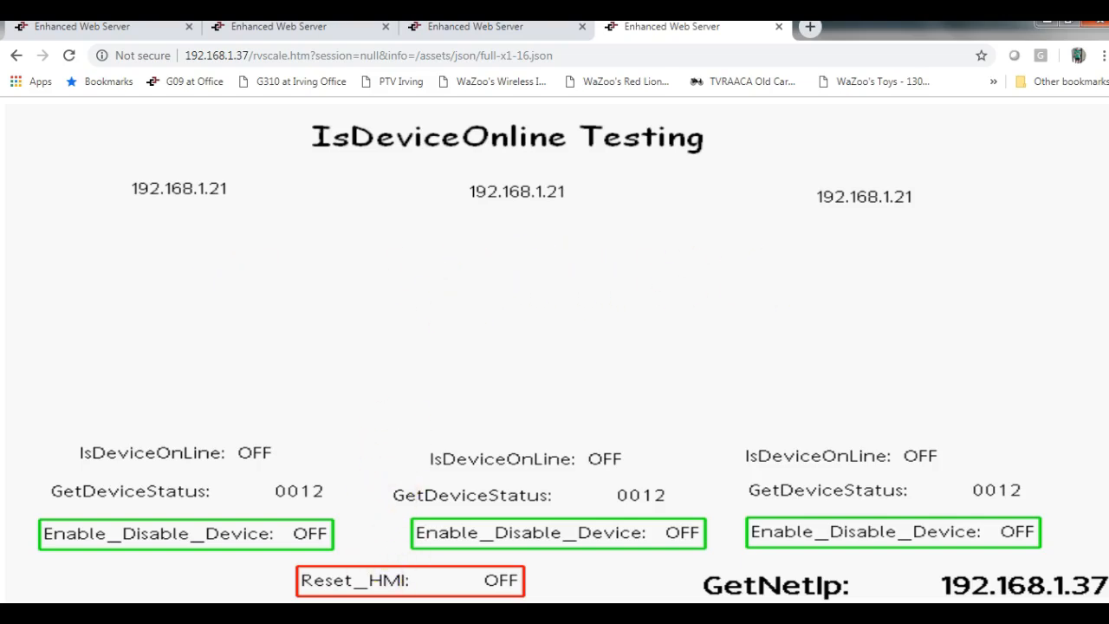
- Switch to Crimson 3.1 and review the Ethernet 1 settings in the Edge Controller, CR3000-04000 and DA30D databases
{"action": "mouse_move", "coordinate": [235, 549]}
{"action": "left_click", "coordinate": [141, 557]}
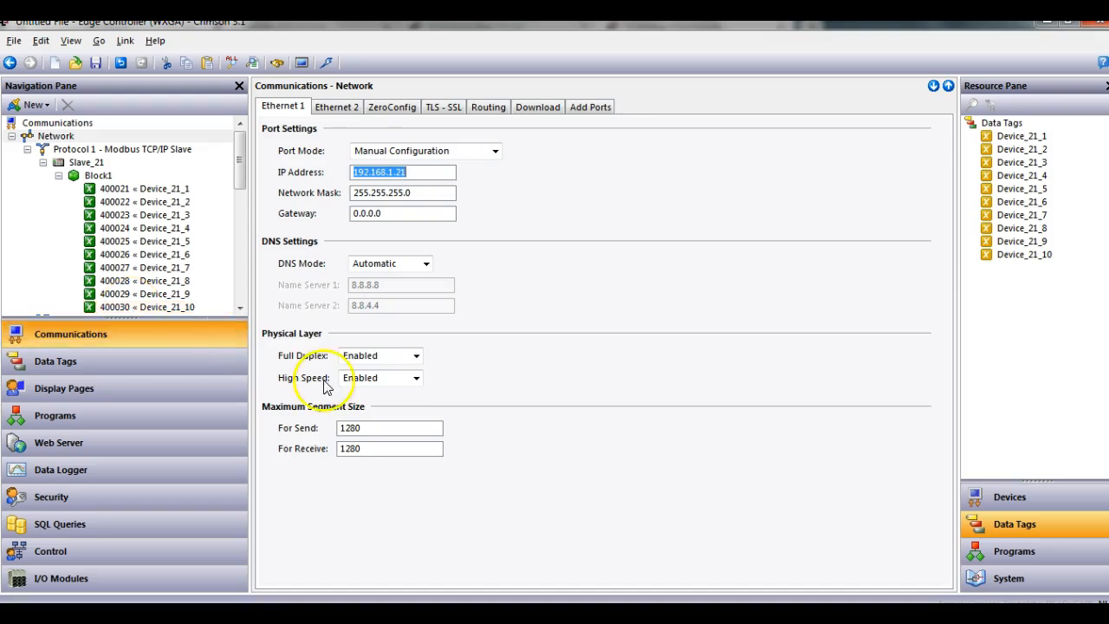
{"action": "left_click", "coordinate": [343, 613]}
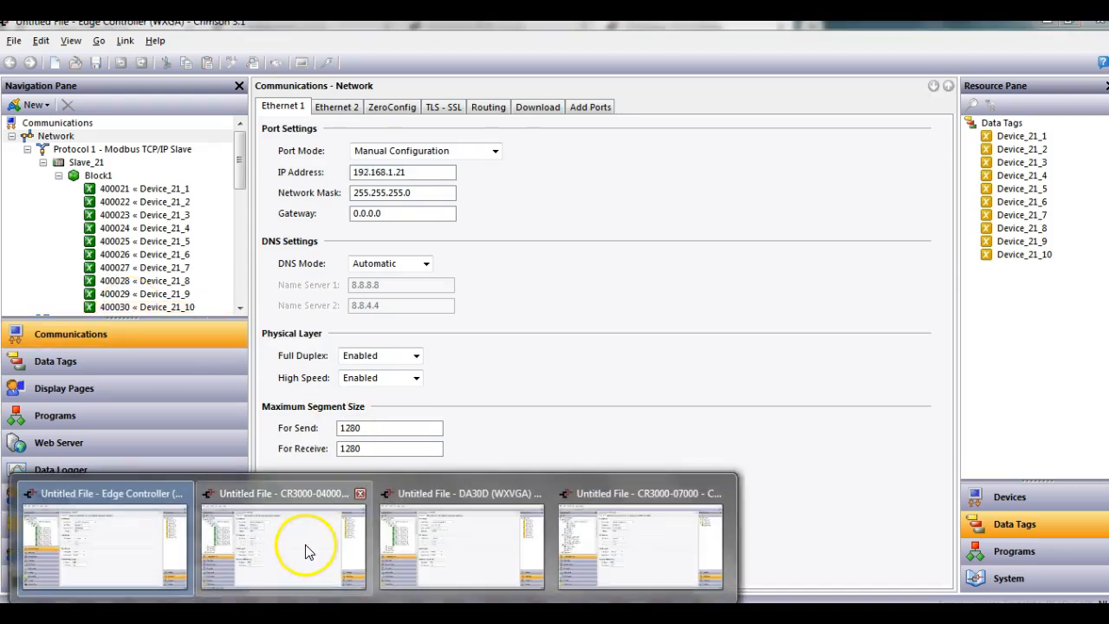
{"action": "mouse_move", "coordinate": [312, 546]}
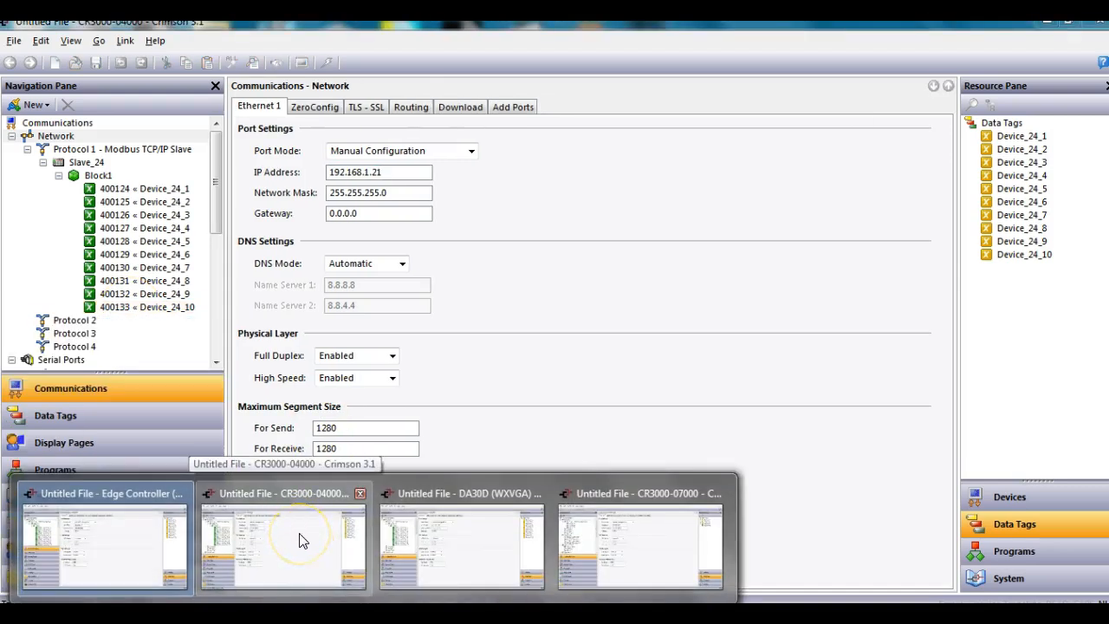
{"action": "left_click", "coordinate": [299, 539]}
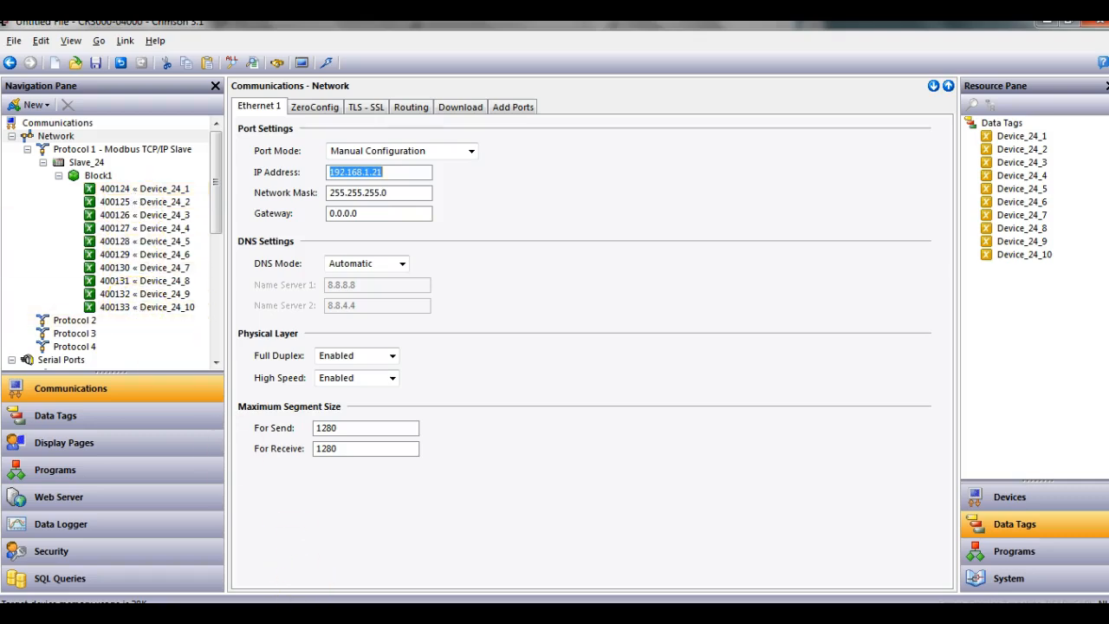
{"action": "left_click", "coordinate": [436, 562]}
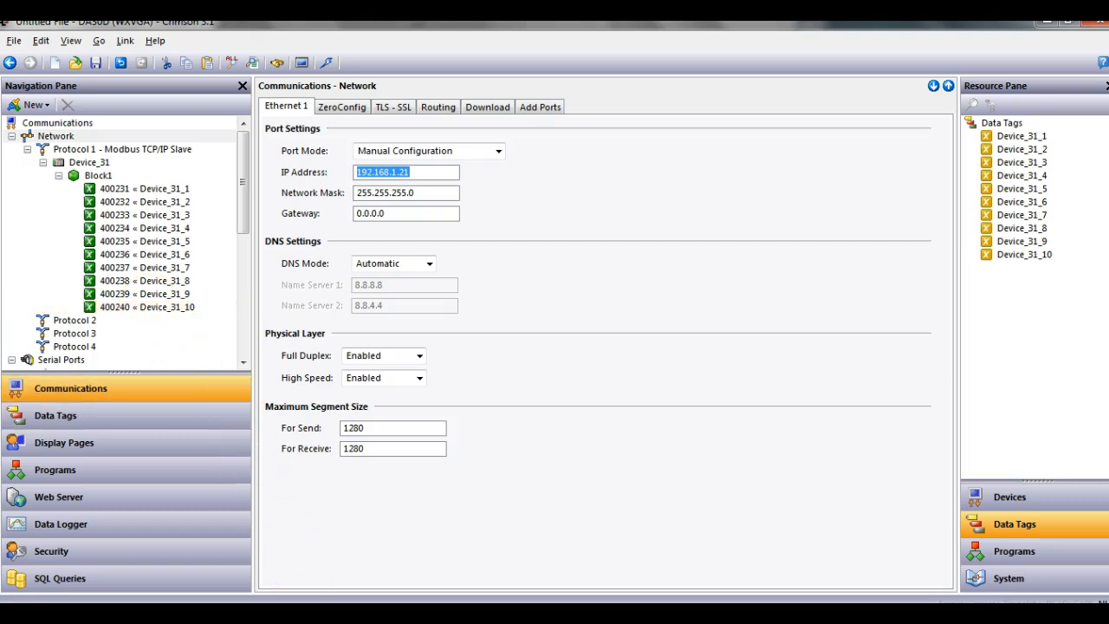
- Switch to the CR3000-07000 database and review its Protocol 1 driver and Ethernet 1 port settings
{"action": "left_click", "coordinate": [373, 614]}
{"action": "left_click", "coordinate": [618, 559]}
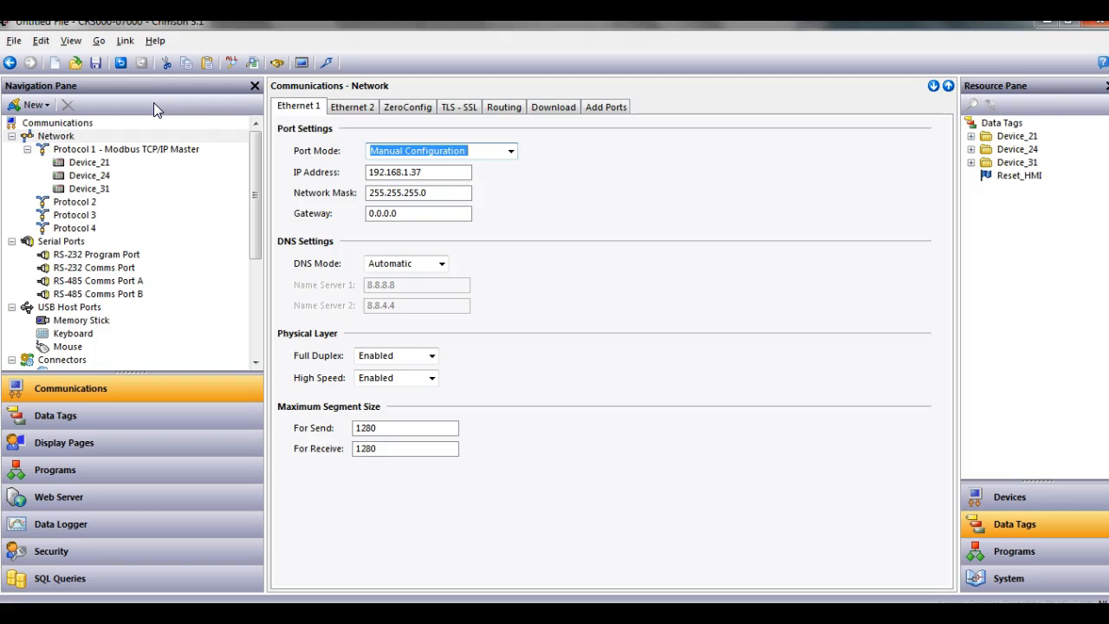
{"action": "left_click", "coordinate": [151, 156]}
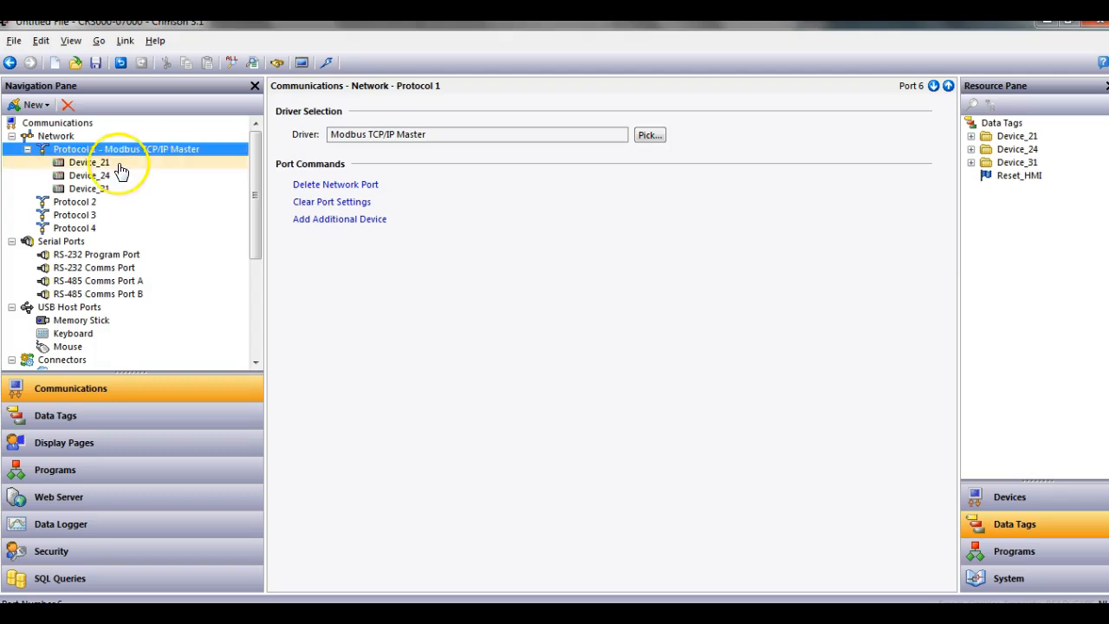
{"action": "left_click", "coordinate": [50, 136]}
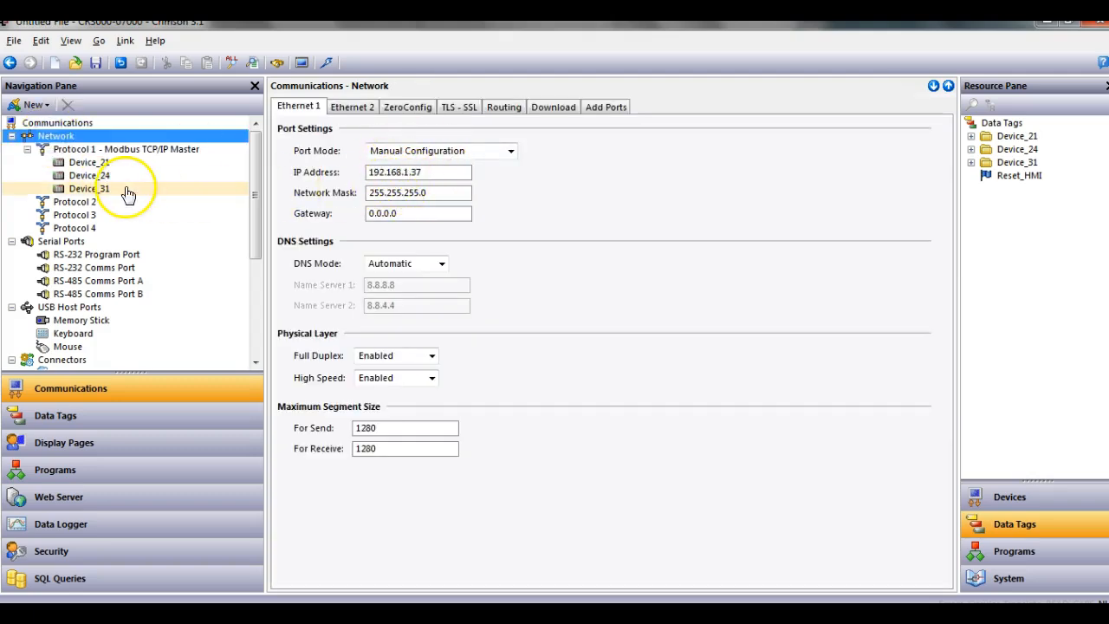
- Compare the primary IP addresses of Device_21, Device_24 and Device_31 under the Modbus TCP/IP Master protocol
{"action": "left_click", "coordinate": [107, 163]}
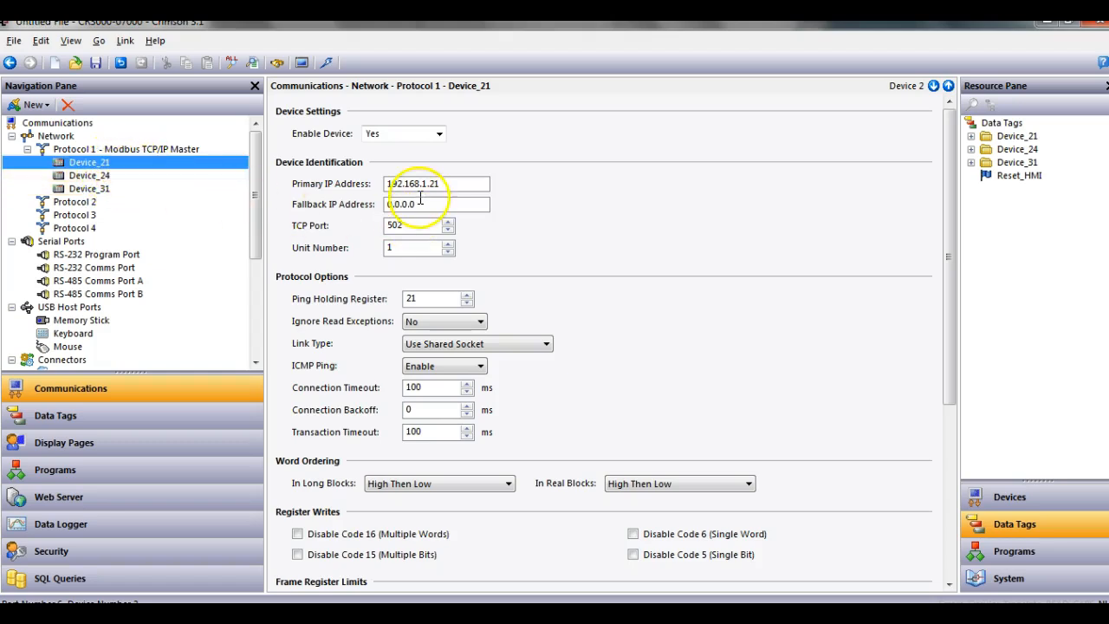
{"action": "left_click", "coordinate": [95, 176]}
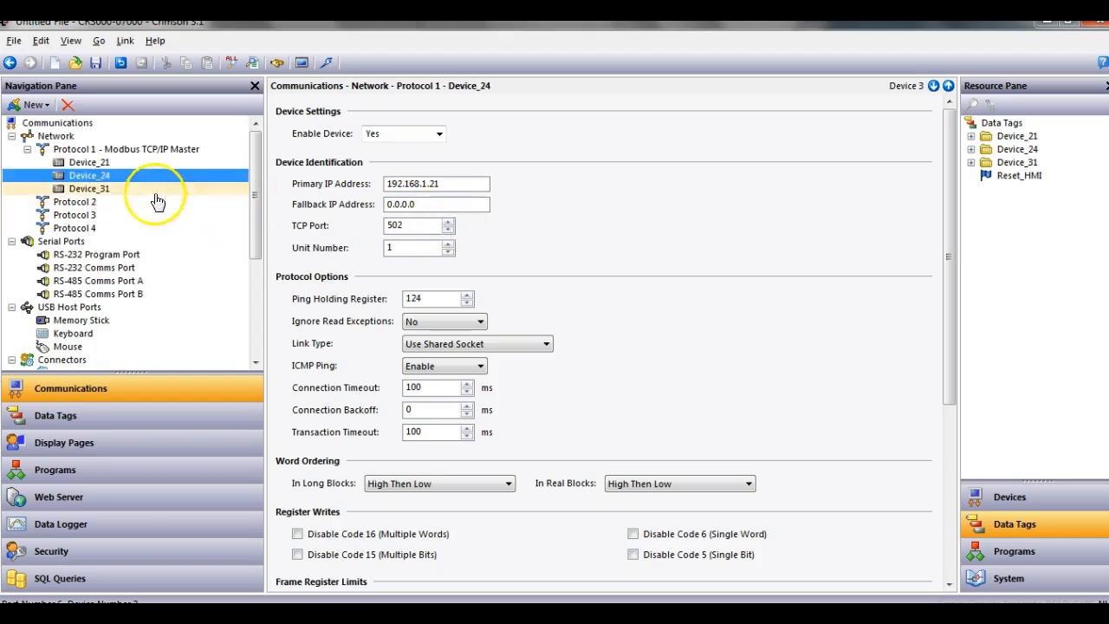
{"action": "left_click", "coordinate": [94, 188]}
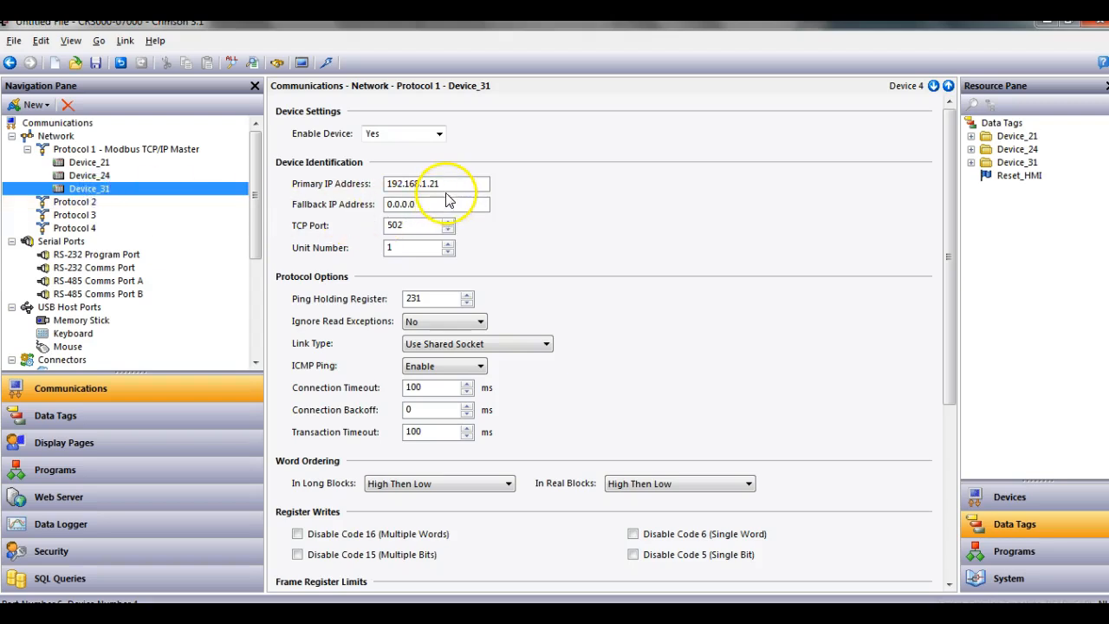
{"action": "left_click", "coordinate": [88, 163]}
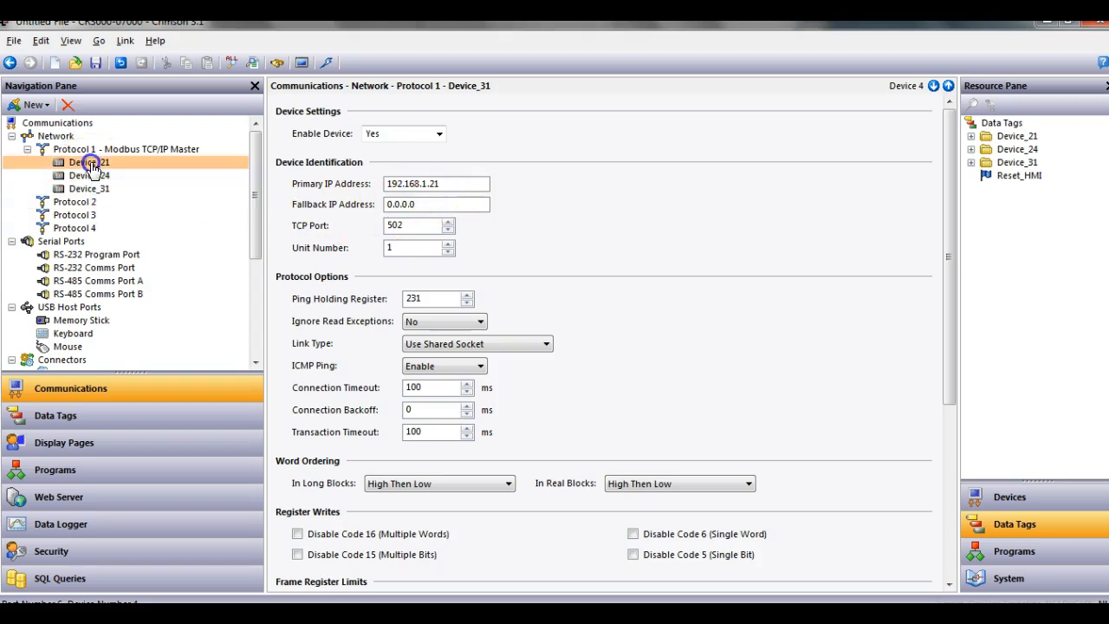
{"action": "left_click", "coordinate": [93, 175]}
{"action": "left_click", "coordinate": [95, 188]}
- Check the Ping Holding Register of Device_21, Device_24 and Device_31, and return to Device_21
{"action": "left_click", "coordinate": [91, 163]}
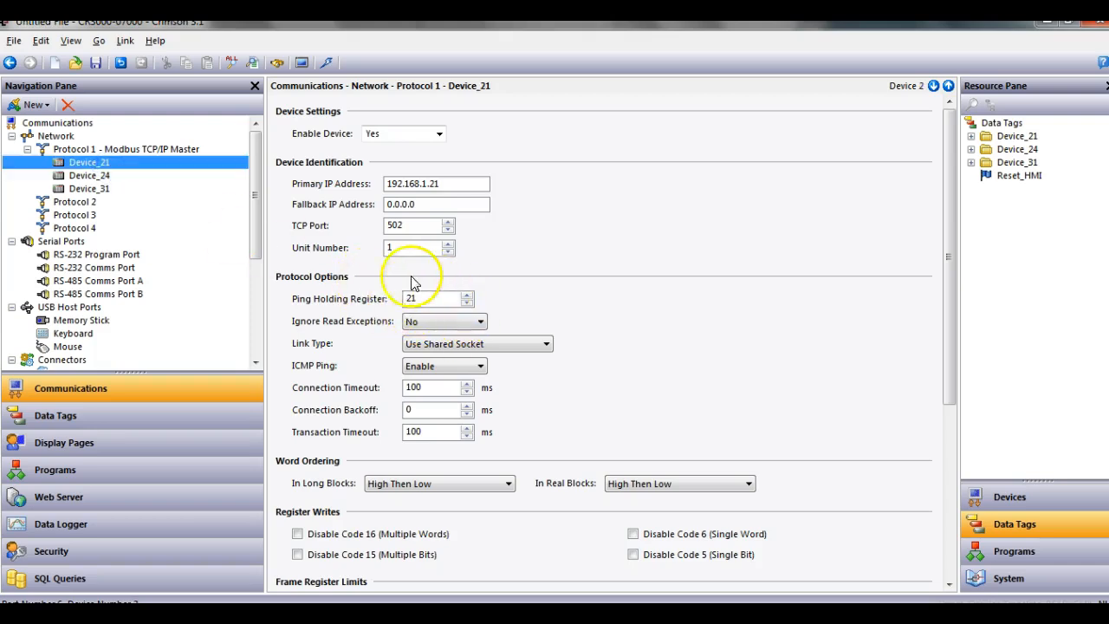
{"action": "left_click", "coordinate": [87, 175]}
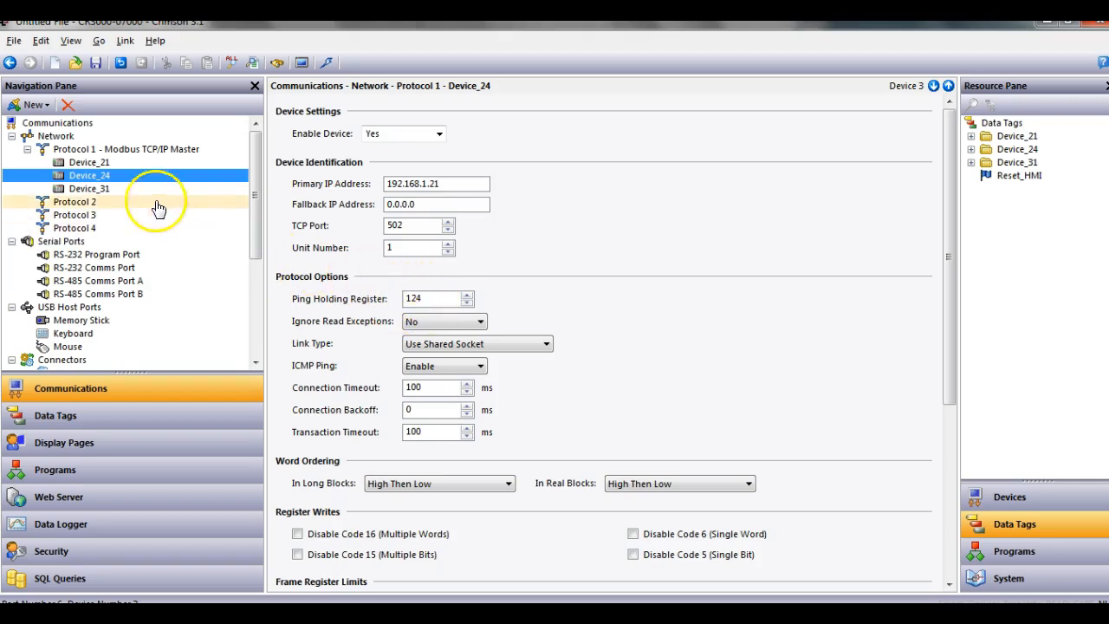
{"action": "left_click", "coordinate": [116, 191]}
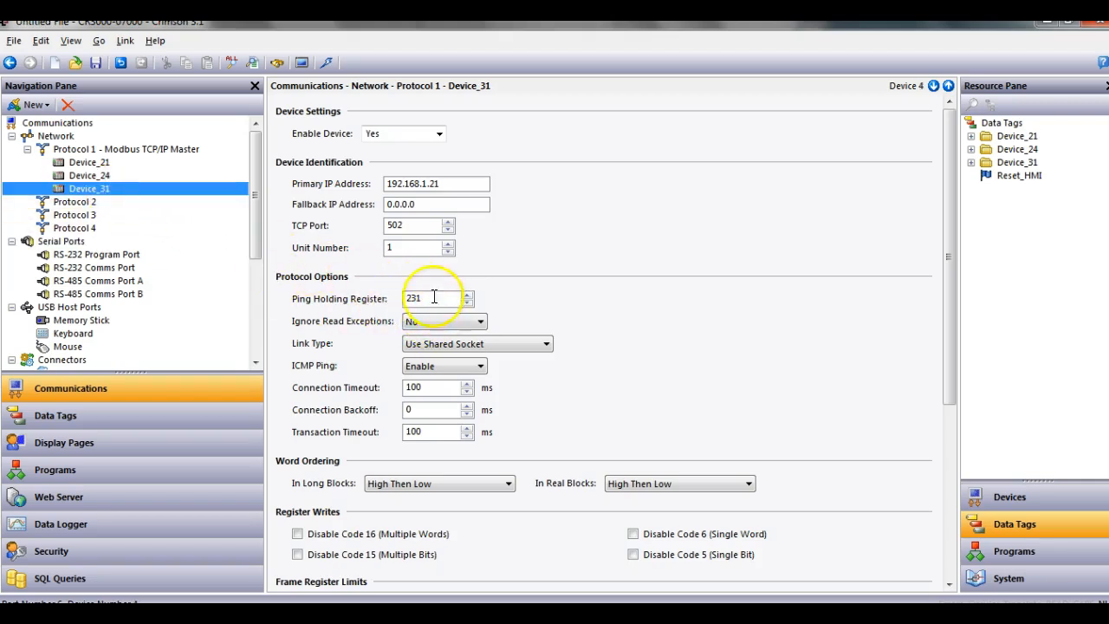
{"action": "left_click", "coordinate": [121, 165]}
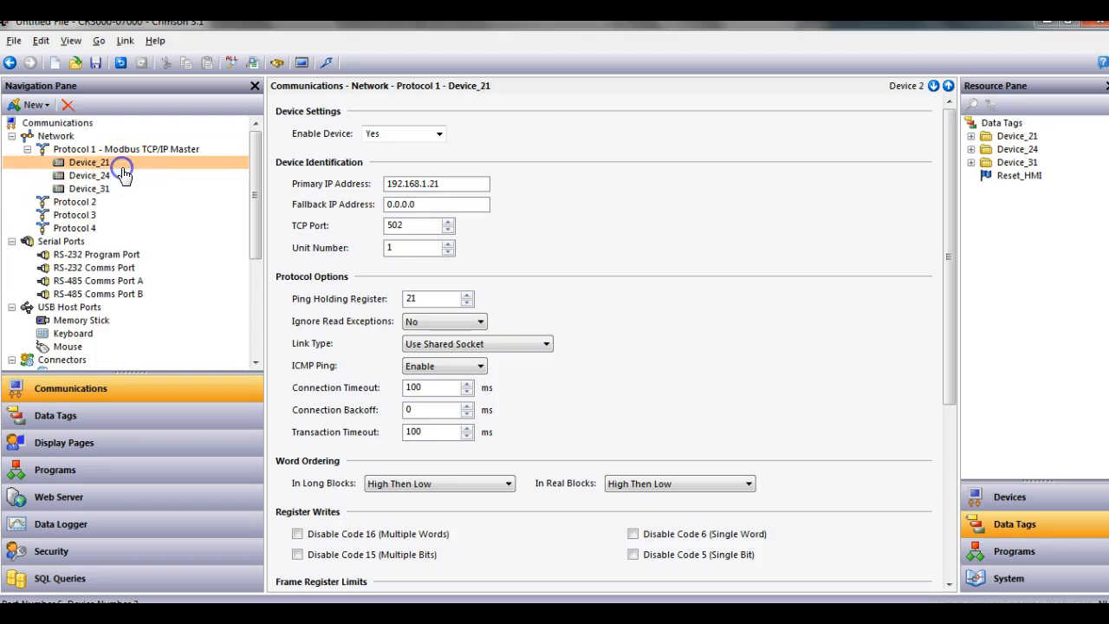
- Inspect the data sources of the Tag_1 and IsDeviceOnLine tags in the Device_21 folder
{"action": "left_click", "coordinate": [142, 442]}
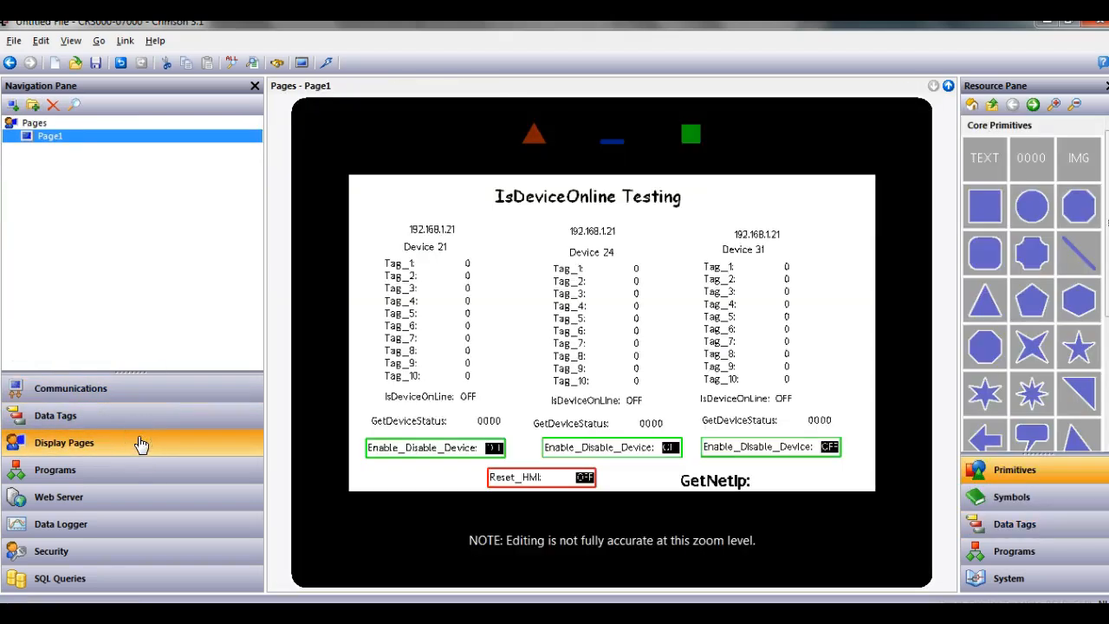
{"action": "left_click", "coordinate": [160, 418]}
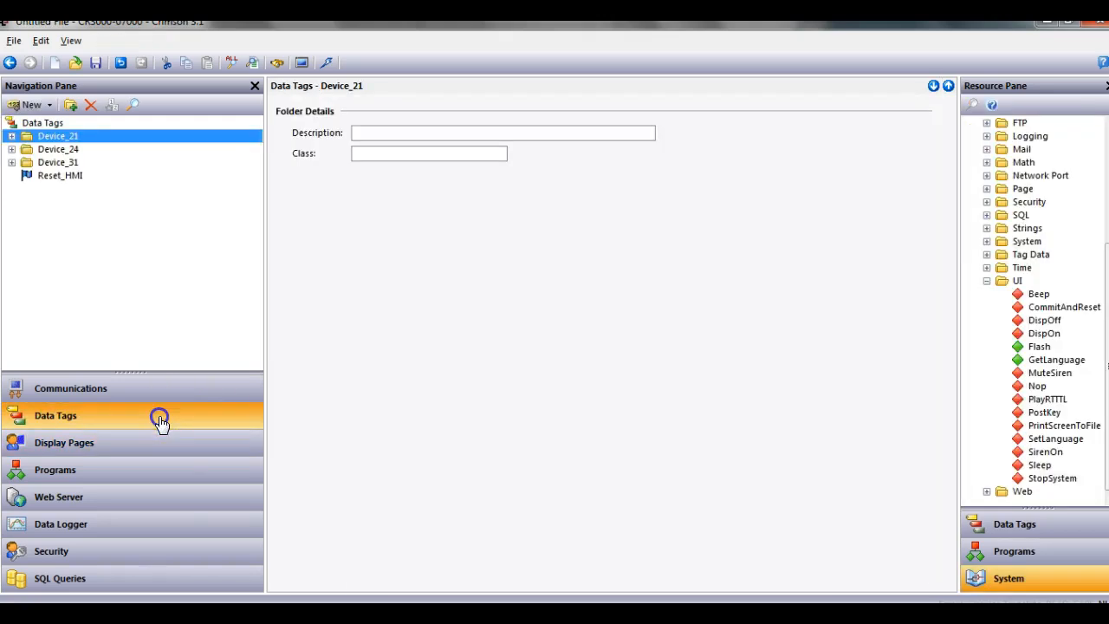
{"action": "left_click", "coordinate": [11, 136]}
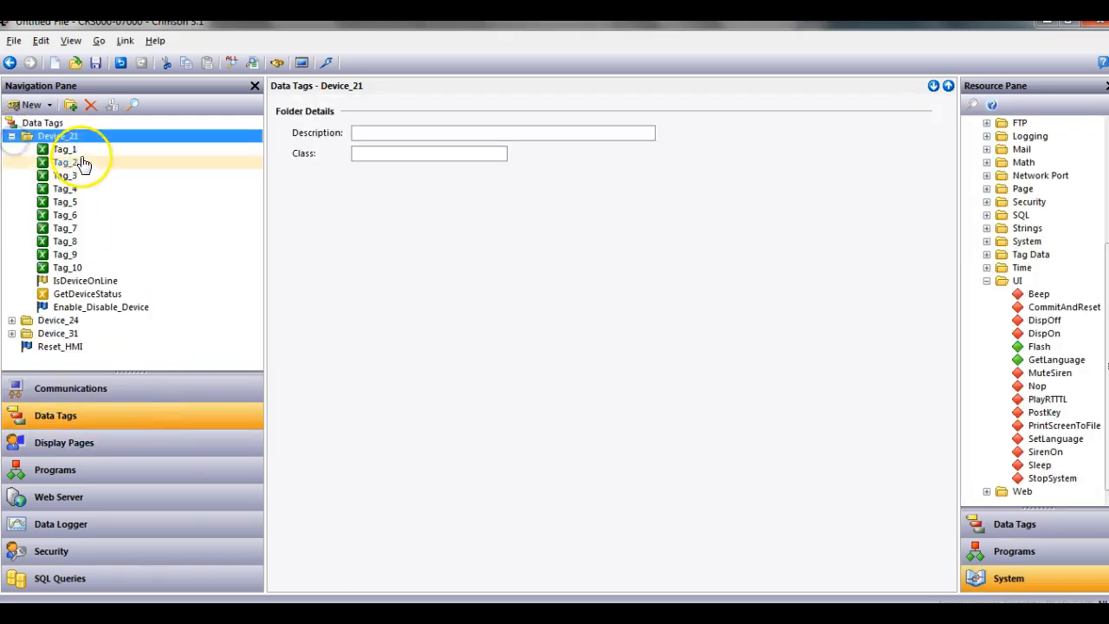
{"action": "left_click", "coordinate": [71, 149]}
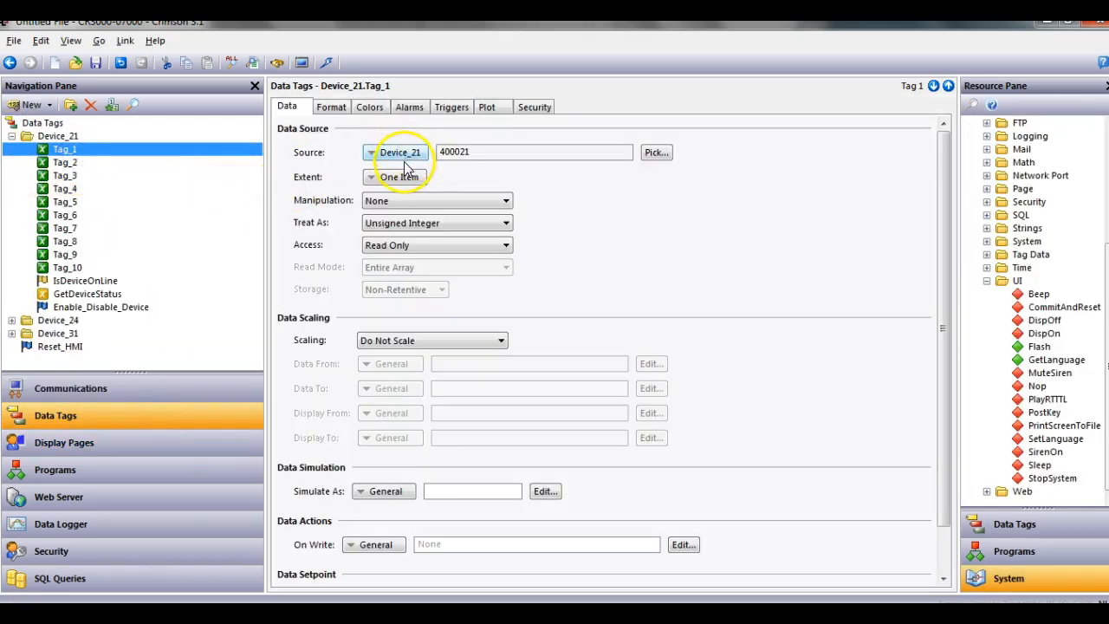
{"action": "left_click", "coordinate": [122, 285]}
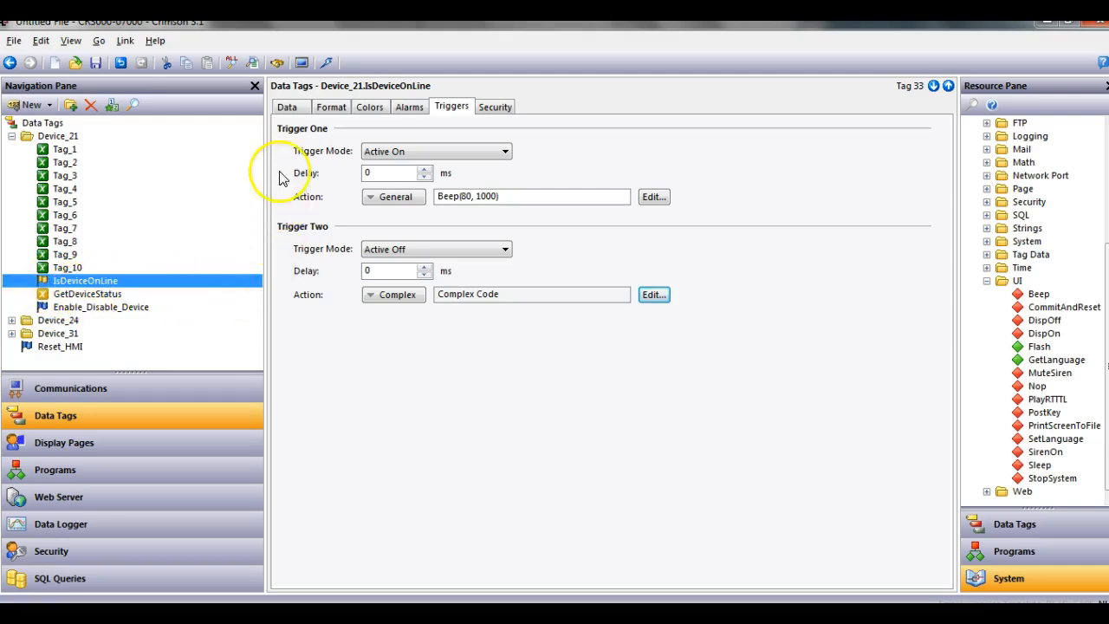
{"action": "left_click", "coordinate": [286, 107]}
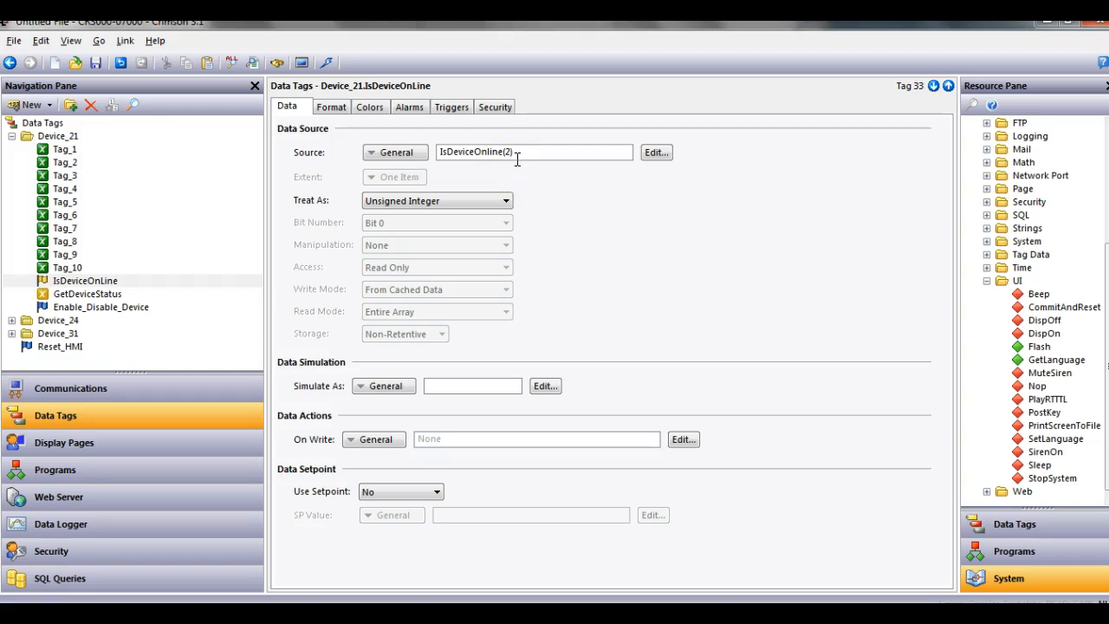
- Look up the device numbers of Device_21, Device_24 and Device_31 in the communications settings
{"action": "left_click", "coordinate": [130, 391]}
{"action": "left_click", "coordinate": [118, 164]}
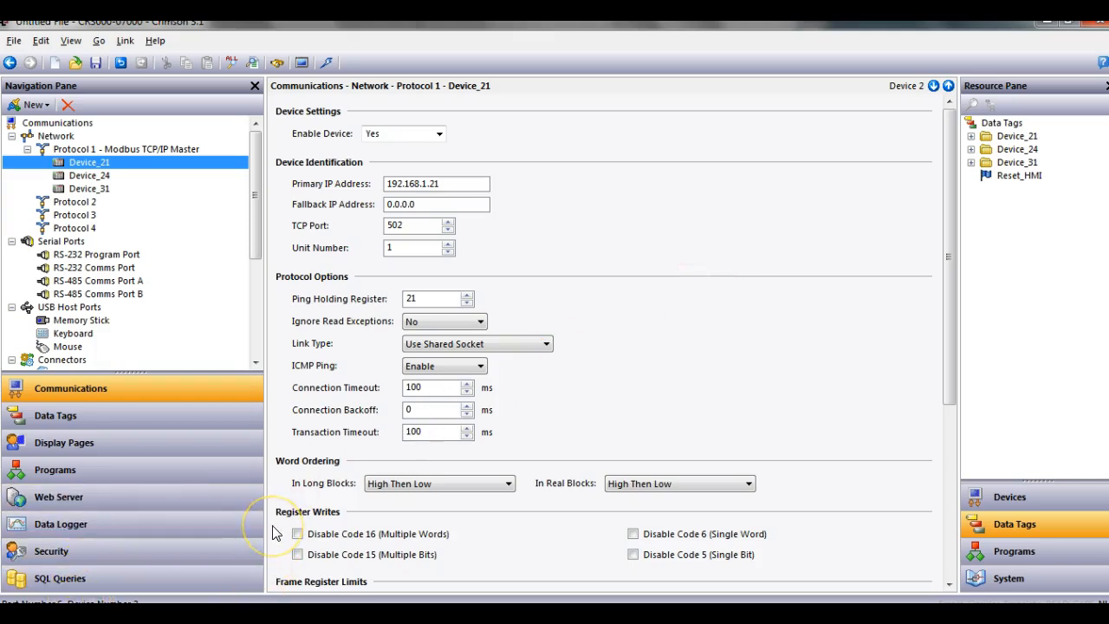
{"action": "left_click", "coordinate": [87, 175]}
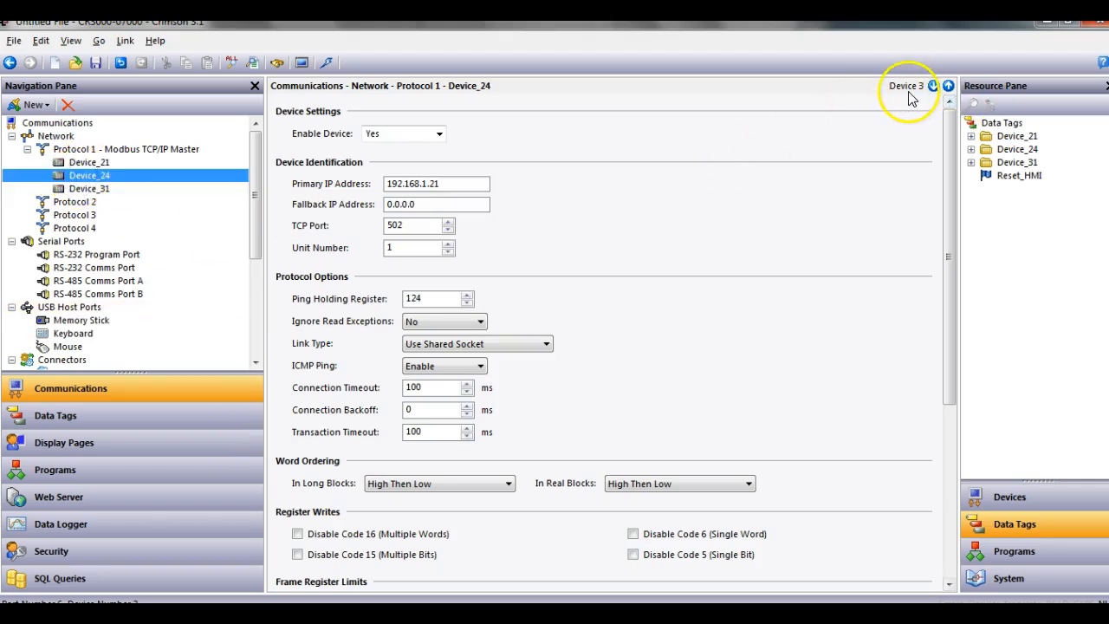
{"action": "left_click", "coordinate": [124, 189]}
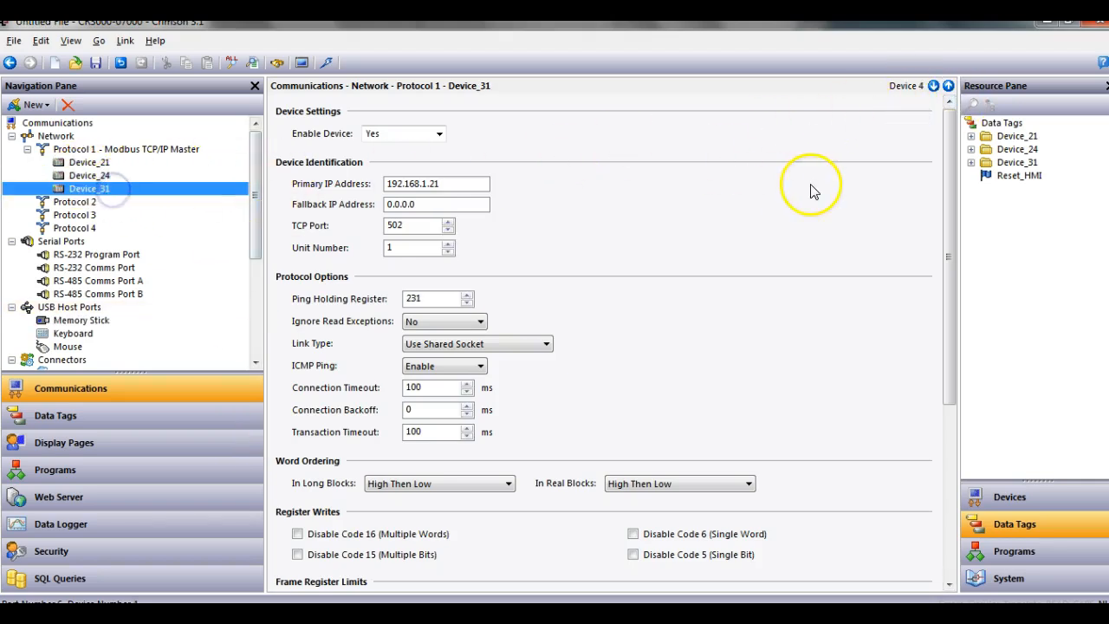
- Check the source expressions of the IsDeviceOnLine tags in the Device_24 and Device_31 folders, and collapse the folders
{"action": "left_click", "coordinate": [121, 417]}
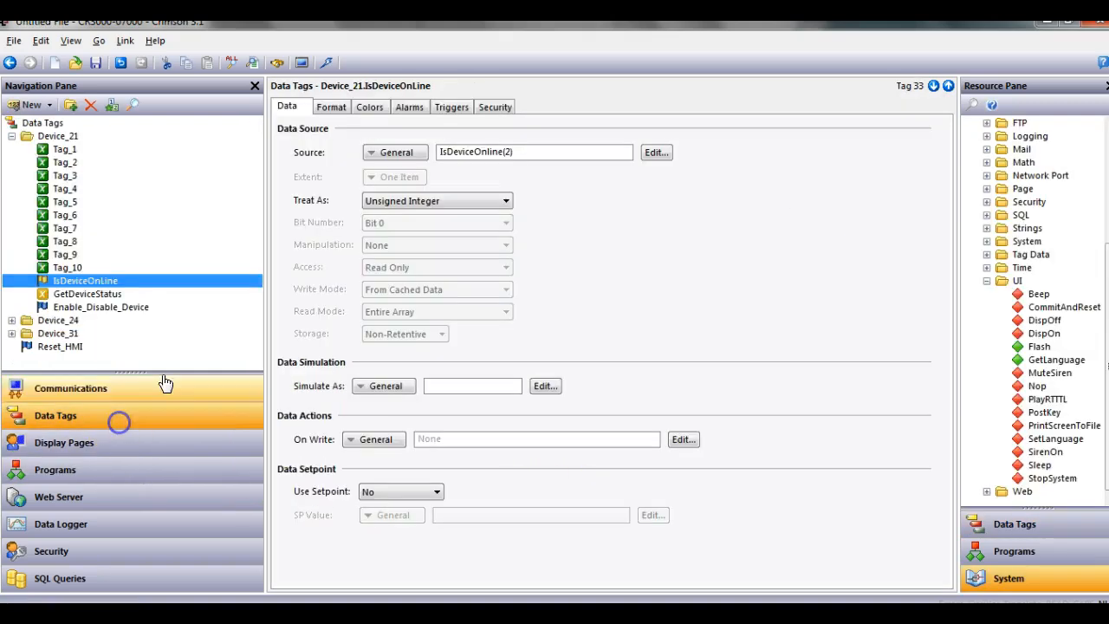
{"action": "left_click", "coordinate": [12, 136]}
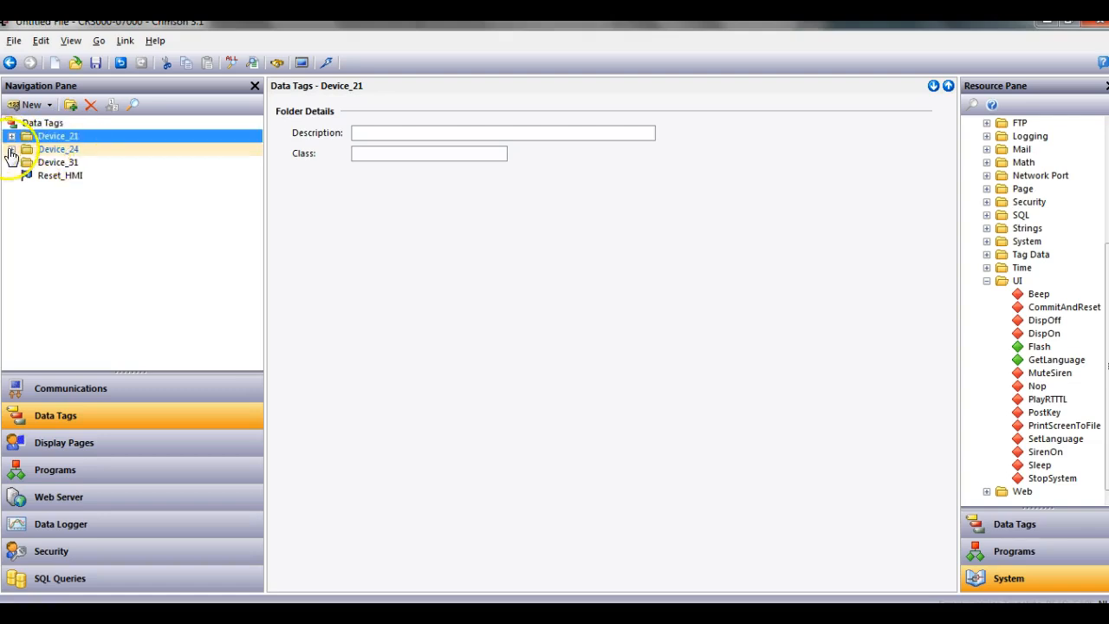
{"action": "left_click", "coordinate": [11, 149]}
{"action": "left_click", "coordinate": [80, 297]}
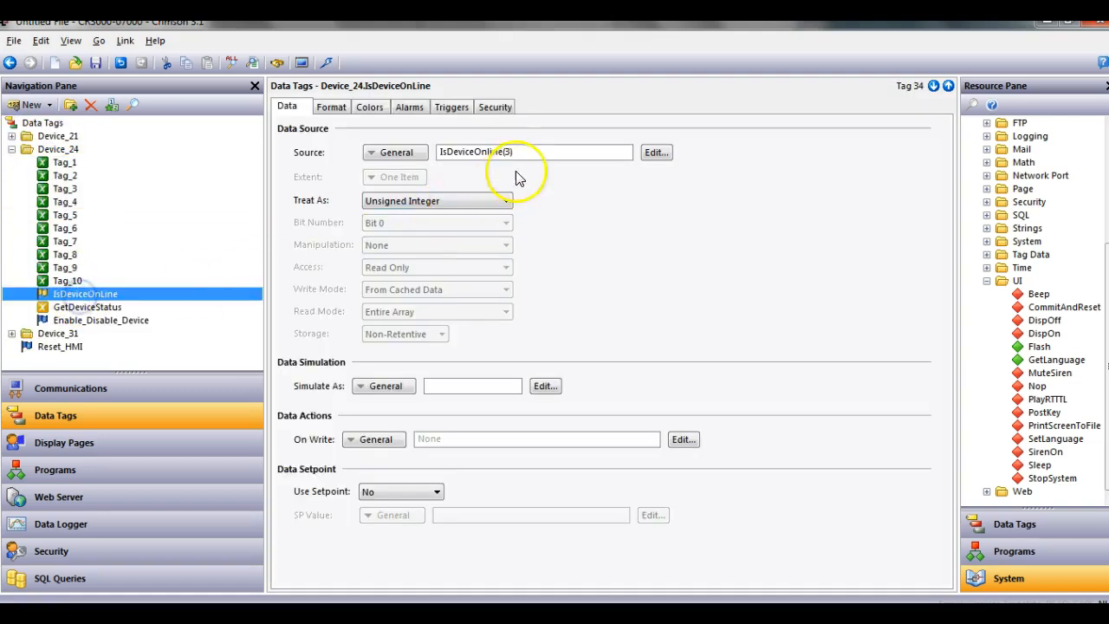
{"action": "left_click", "coordinate": [11, 149]}
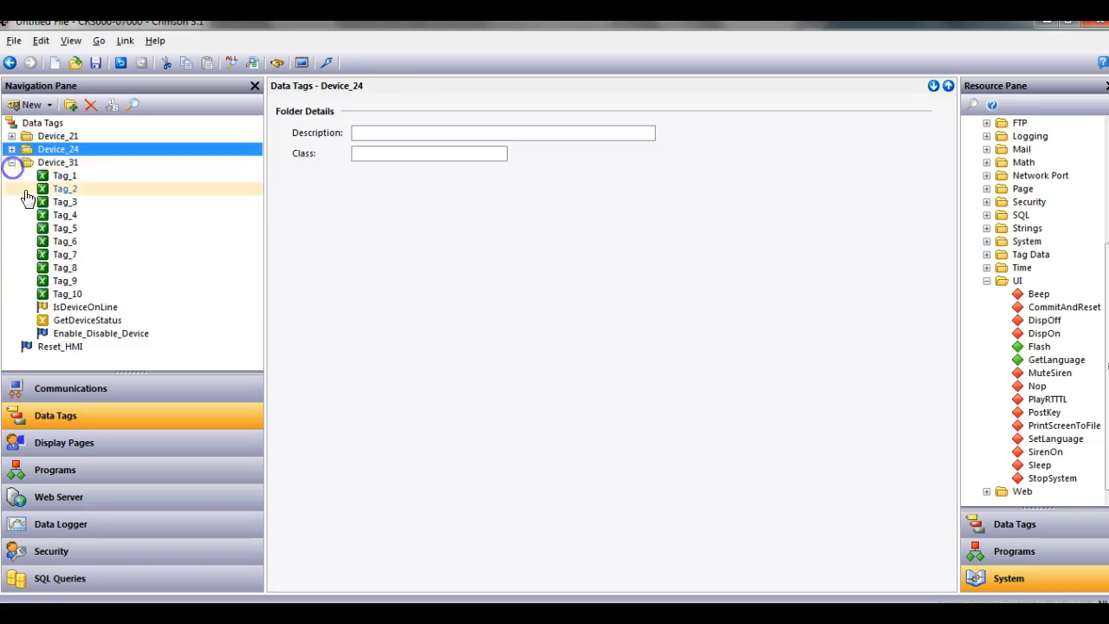
{"action": "left_click", "coordinate": [103, 307]}
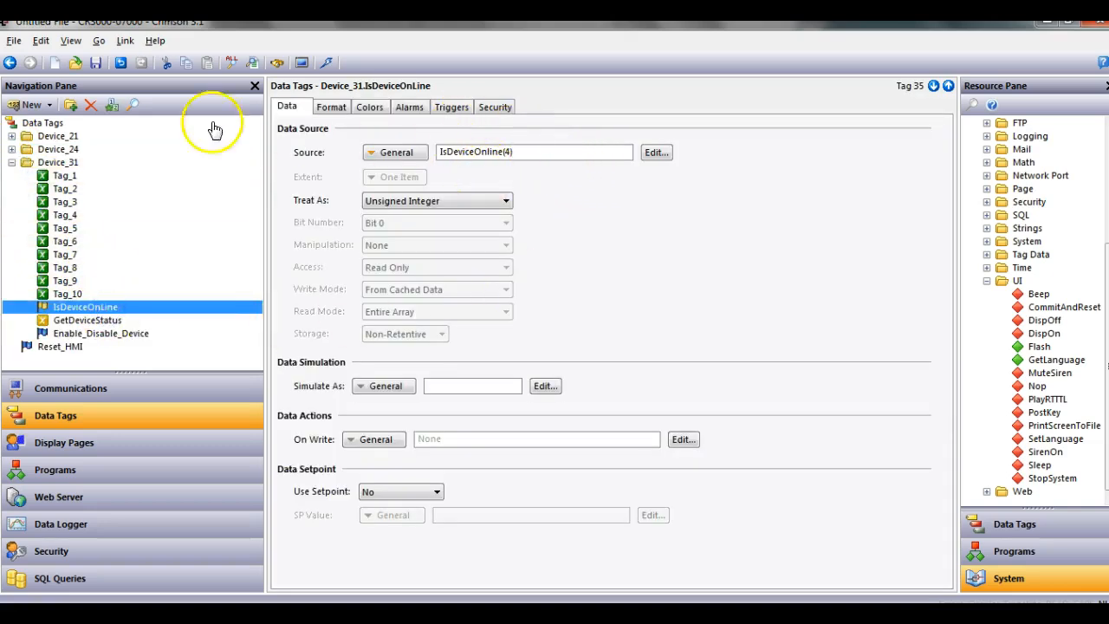
{"action": "left_click", "coordinate": [12, 163]}
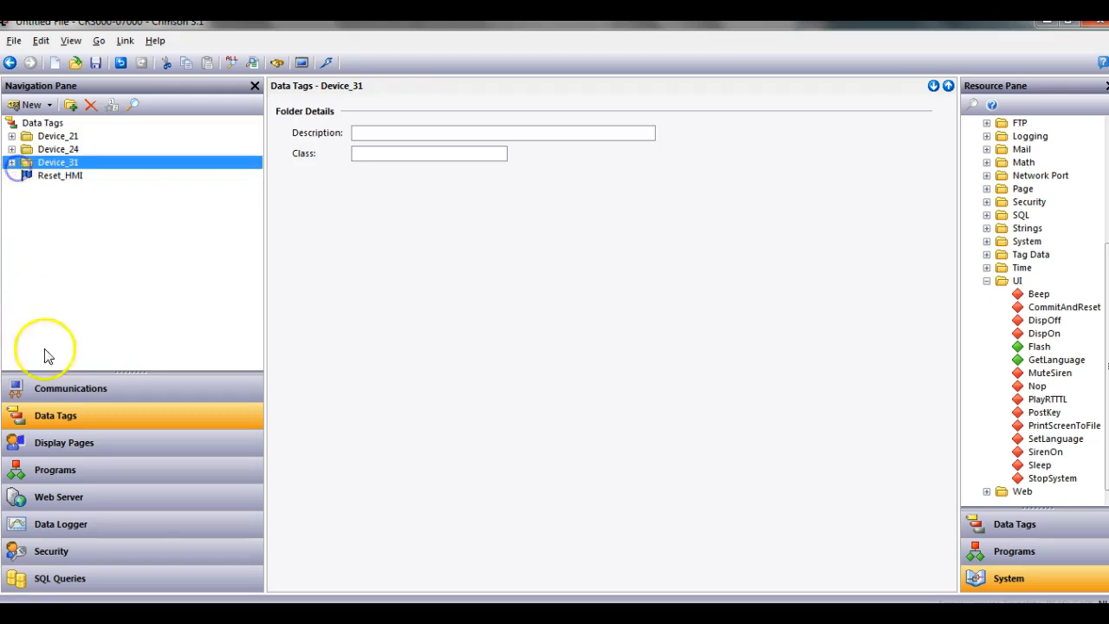
- View the visibility setting of the Device 21 tag group on Page1 and close its properties
{"action": "left_click", "coordinate": [99, 443]}
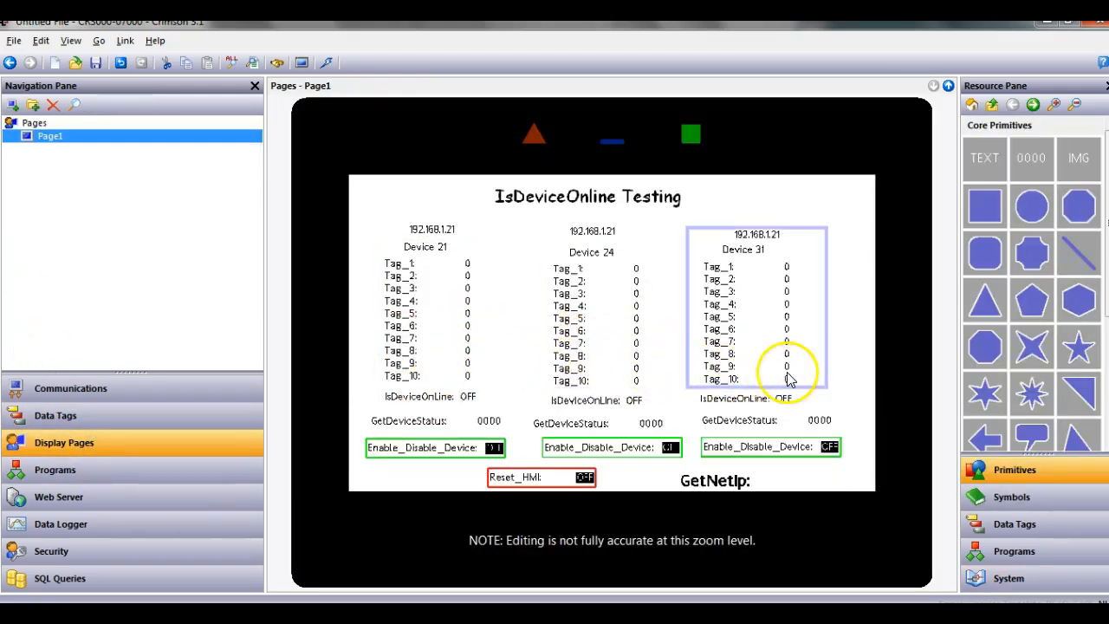
{"action": "right_click", "coordinate": [446, 349]}
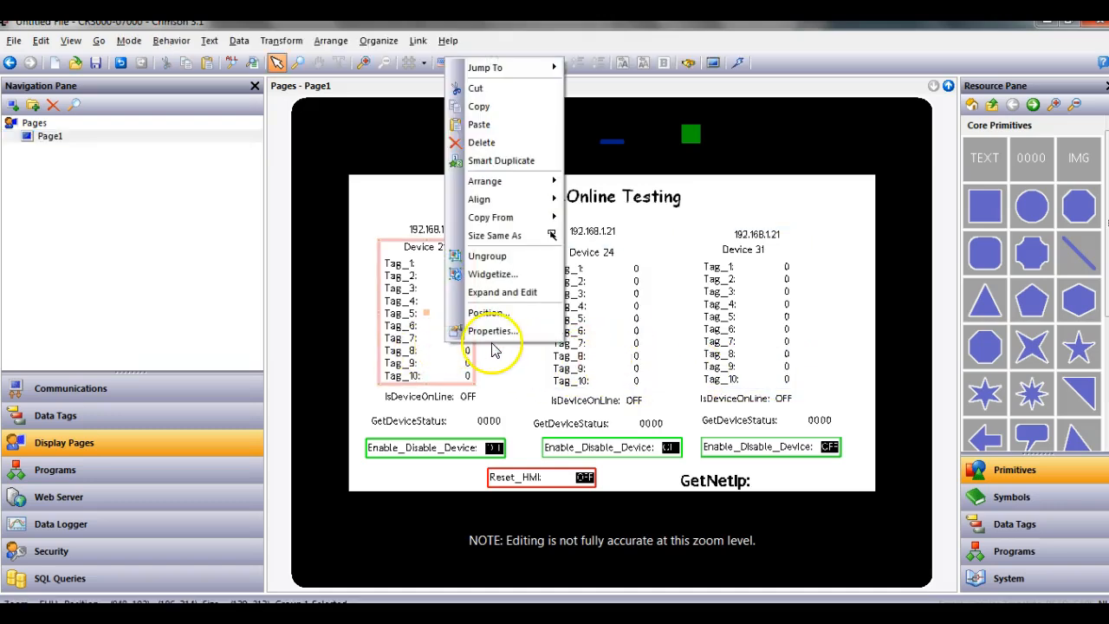
{"action": "left_click", "coordinate": [507, 332]}
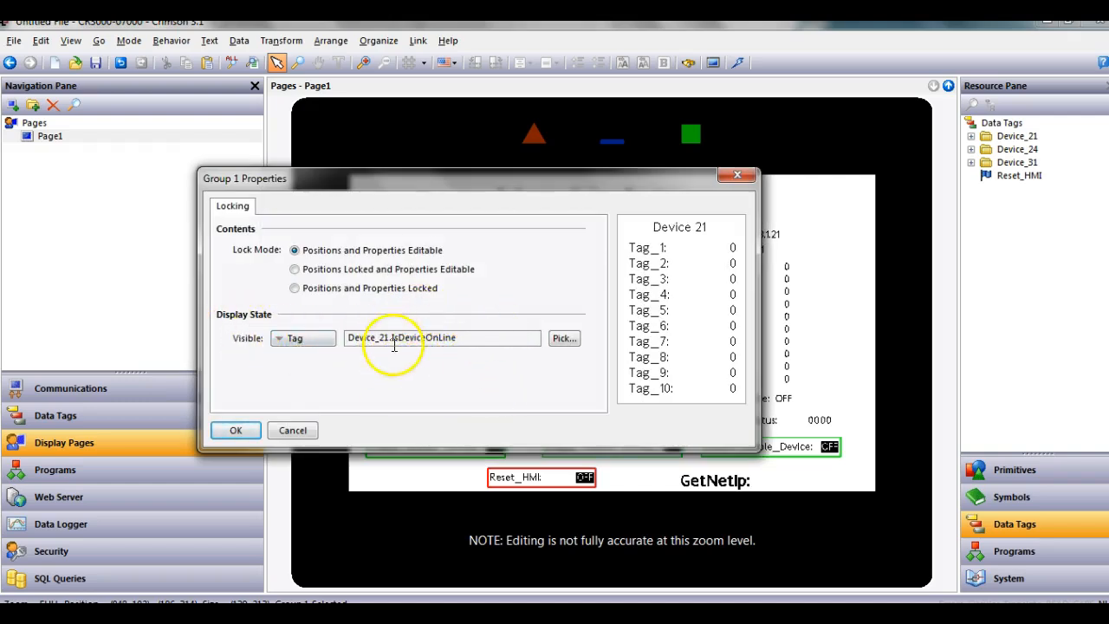
{"action": "left_click", "coordinate": [249, 429]}
- View the visibility setting of the Device 24 tag group on Page1 and close its properties
{"action": "left_click", "coordinate": [607, 364]}
{"action": "right_click", "coordinate": [613, 362]}
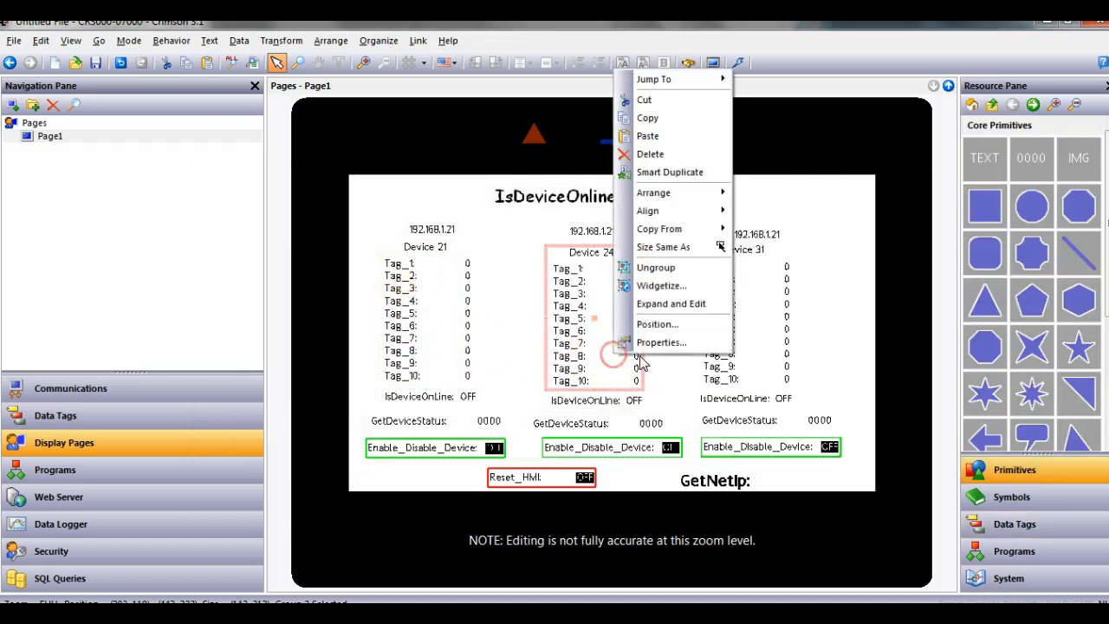
{"action": "left_click", "coordinate": [651, 343]}
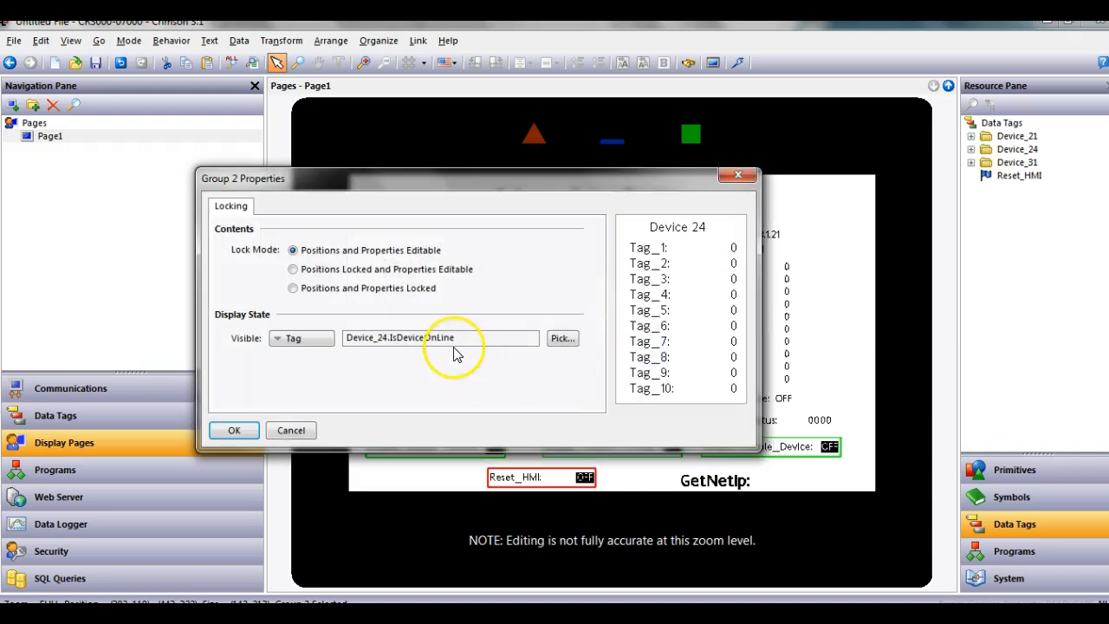
{"action": "left_click", "coordinate": [236, 431]}
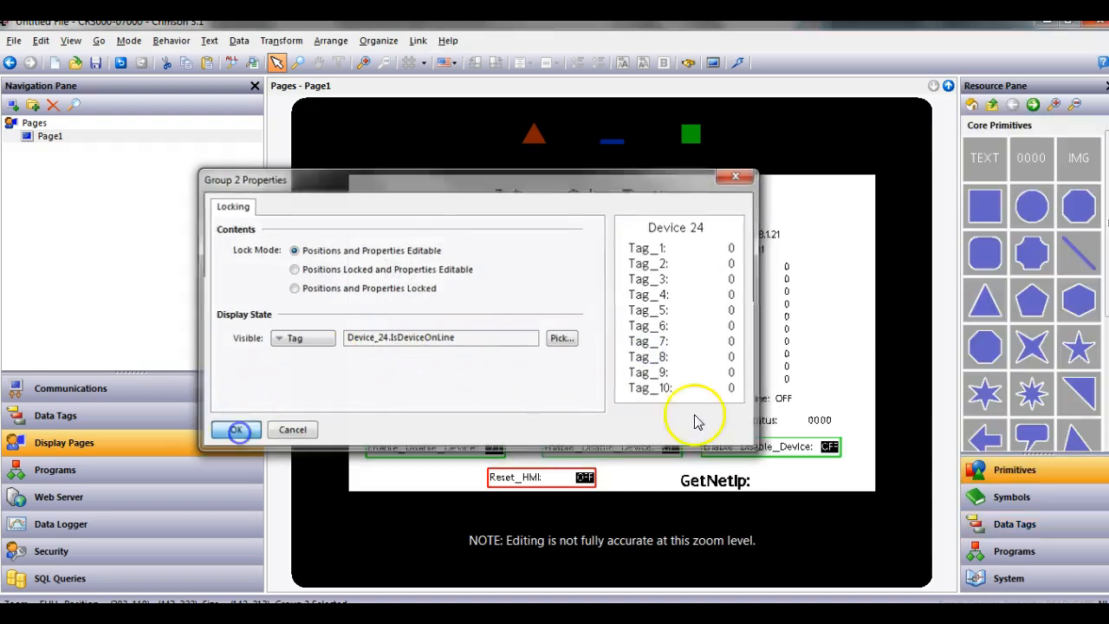
{"action": "left_click", "coordinate": [755, 372]}
{"action": "right_click", "coordinate": [770, 367]}
{"action": "left_click", "coordinate": [815, 356]}
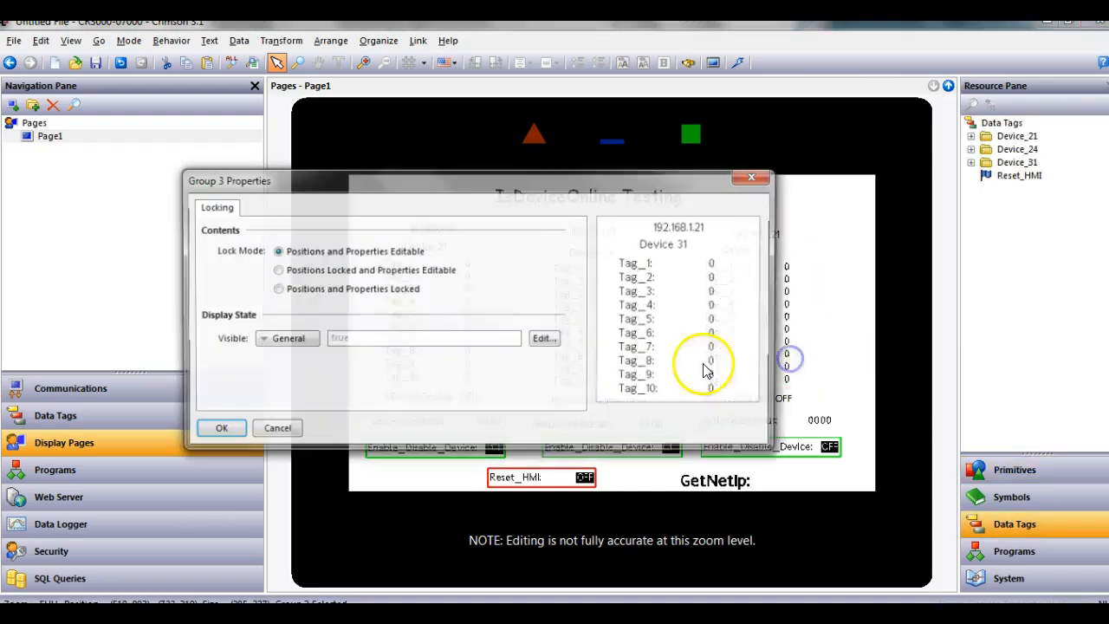
{"action": "left_click", "coordinate": [274, 431]}
- View the visibility setting of the tag group nested inside the Device 31 group, close its properties and leave the group
{"action": "left_click", "coordinate": [787, 359]}
{"action": "double_click", "coordinate": [756, 362]}
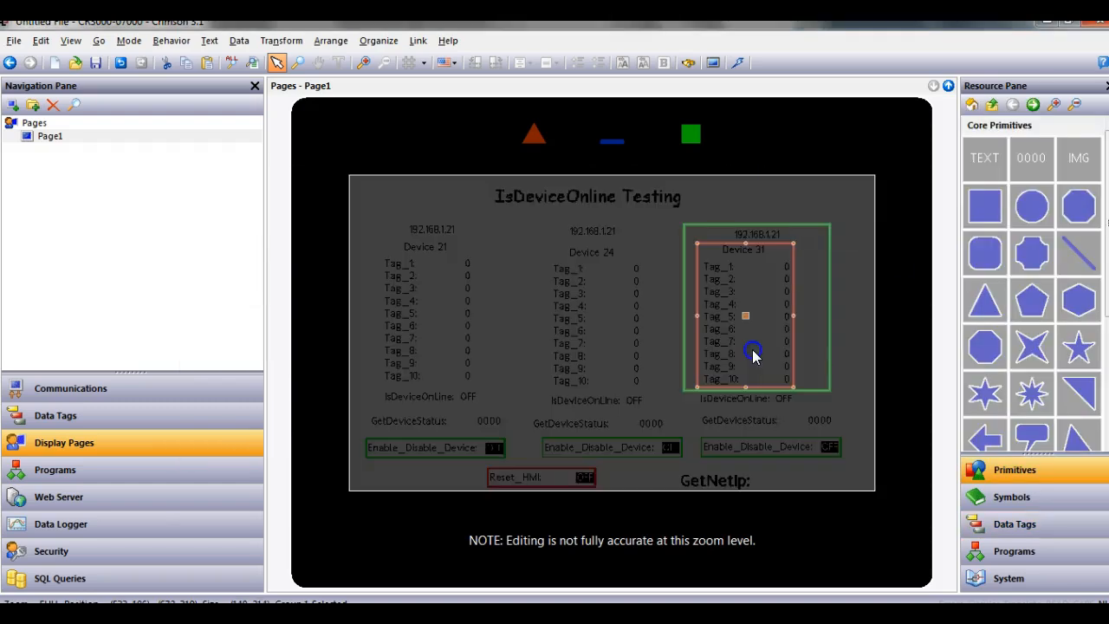
{"action": "right_click", "coordinate": [755, 358]}
{"action": "left_click", "coordinate": [775, 338]}
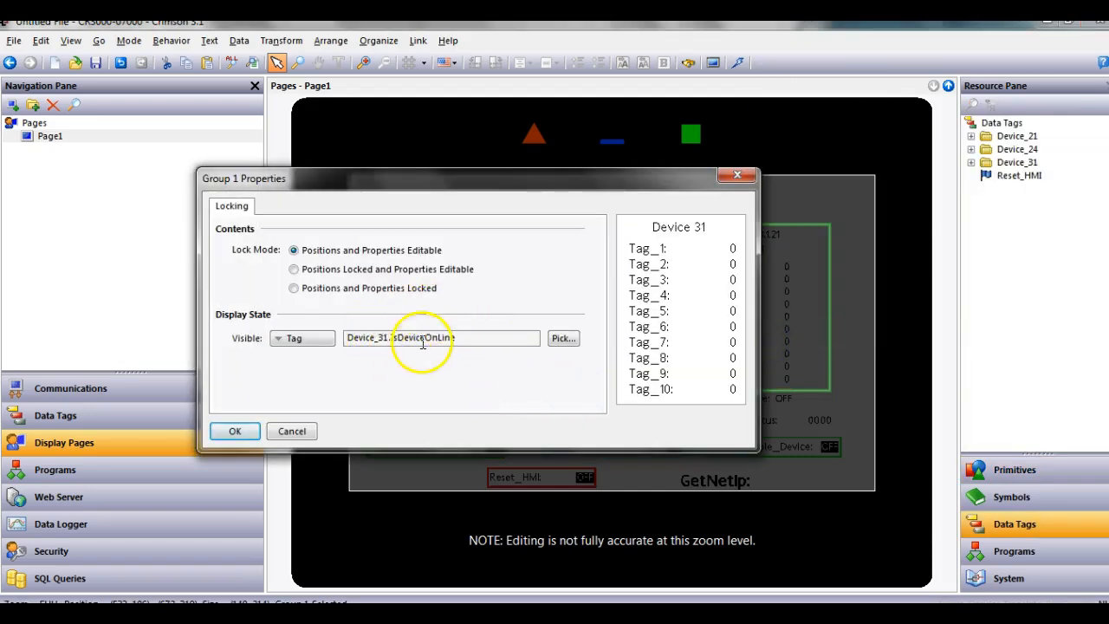
{"action": "left_click", "coordinate": [295, 433]}
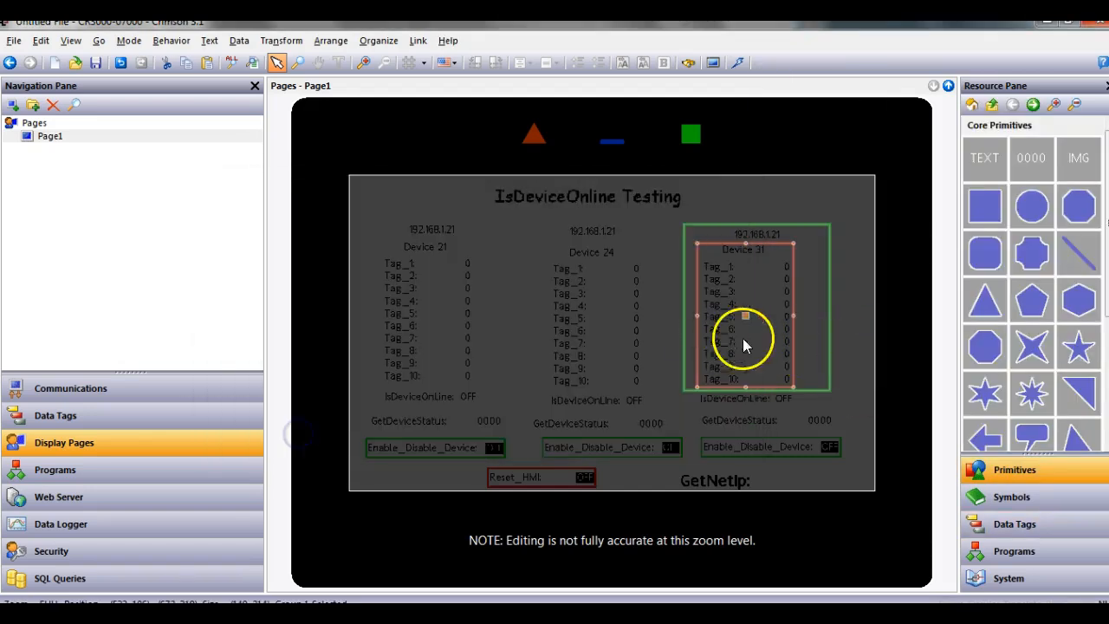
{"action": "left_click", "coordinate": [856, 402]}
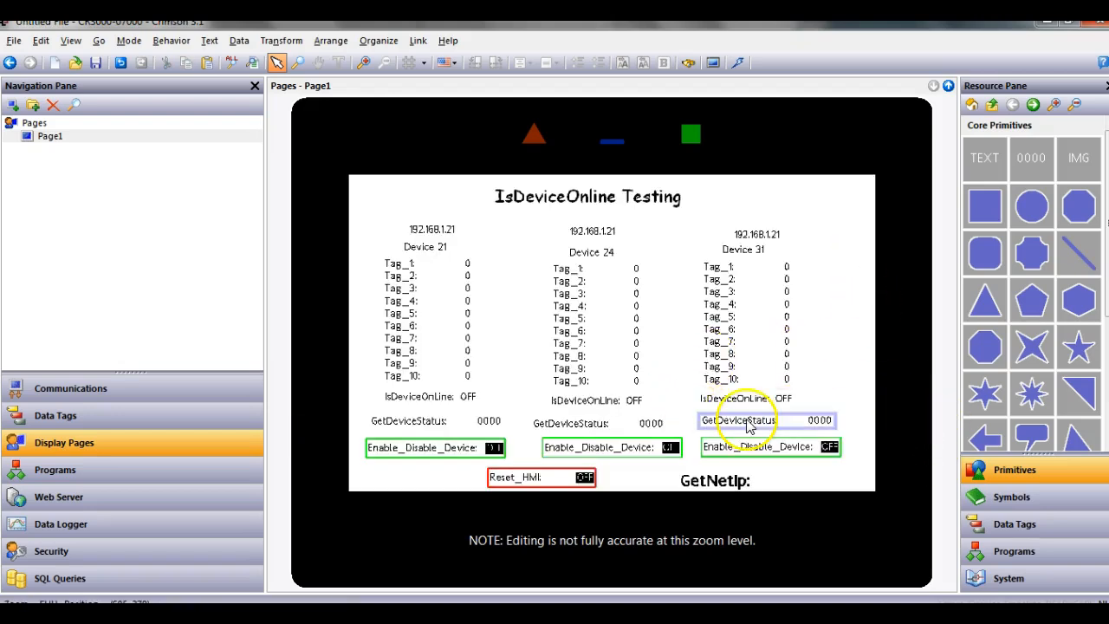
- Switch to the HMI's web server page in the browser, set Reset_HMI to ON and reload the page
{"action": "left_click", "coordinate": [85, 622]}
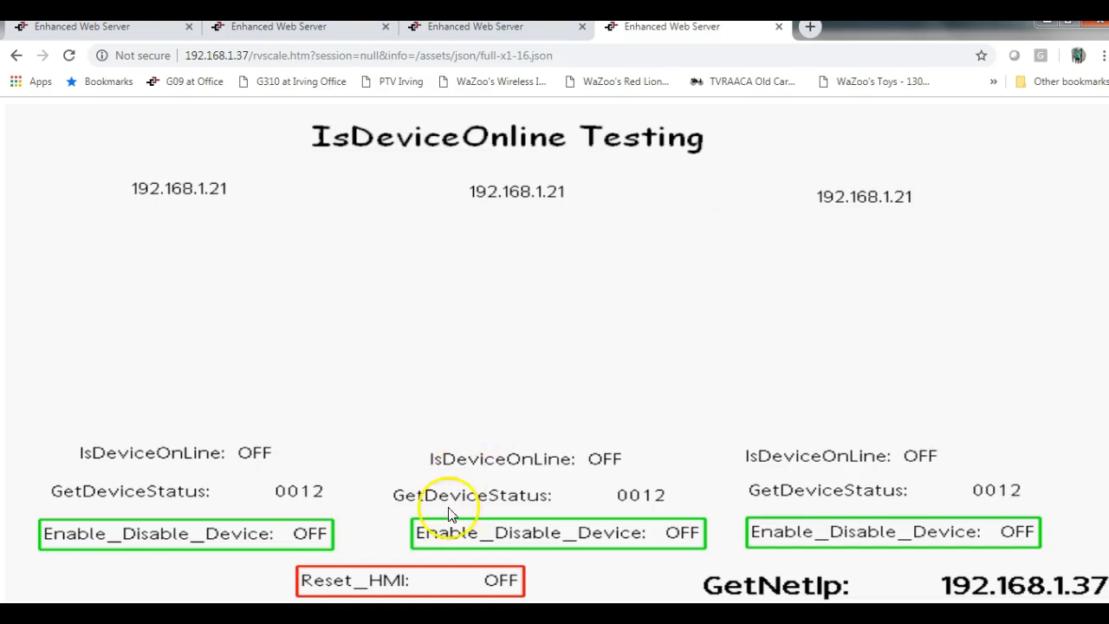
{"action": "left_click", "coordinate": [503, 582]}
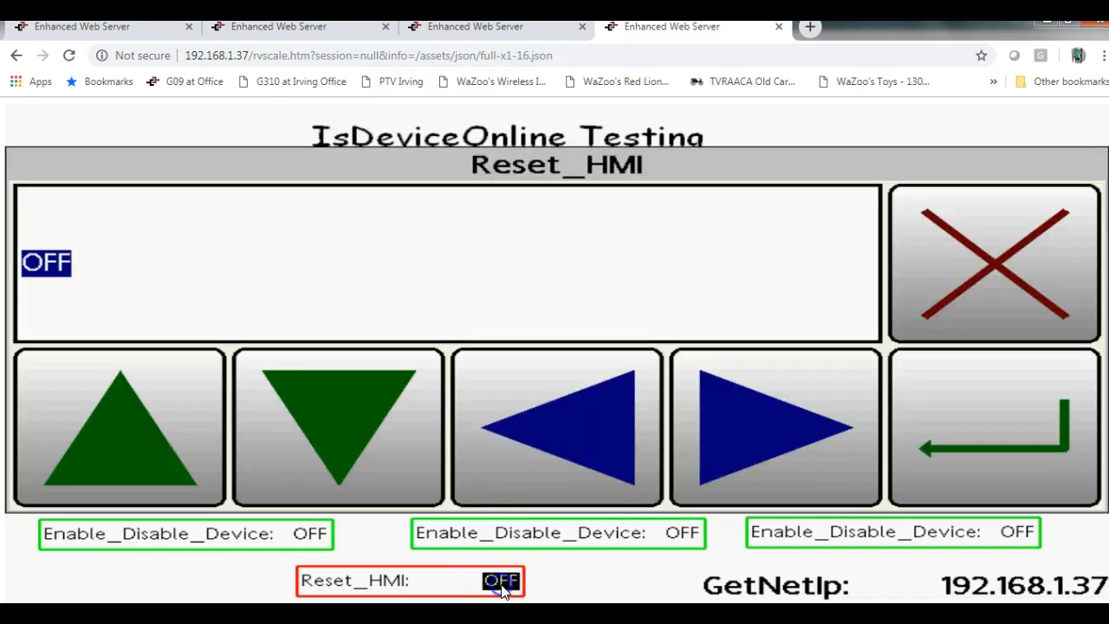
{"action": "left_click", "coordinate": [169, 436]}
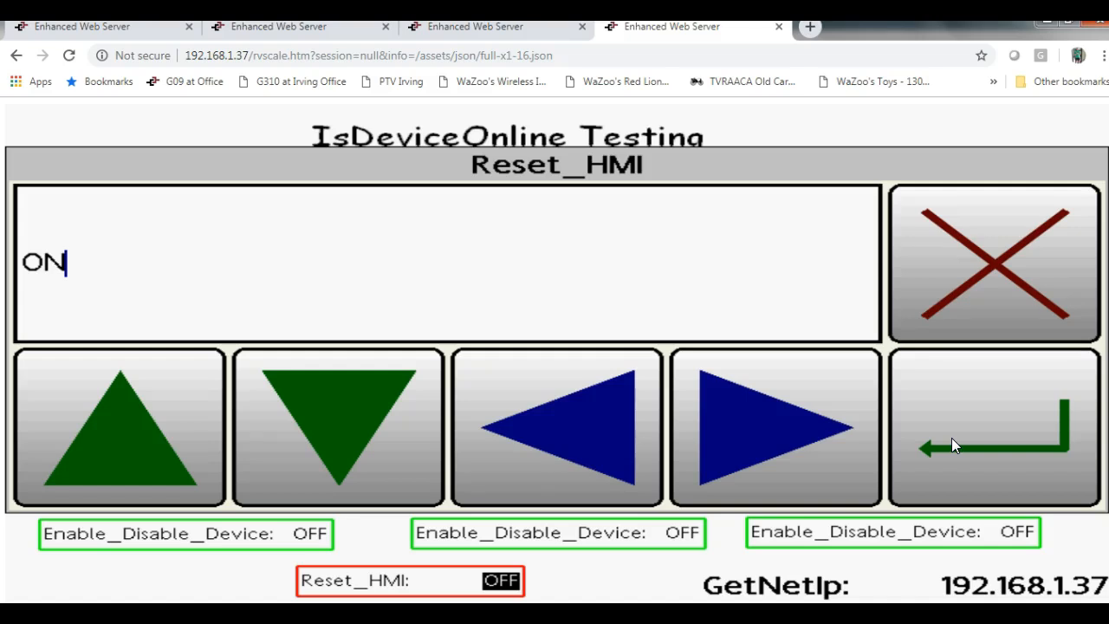
{"action": "left_click", "coordinate": [1025, 448]}
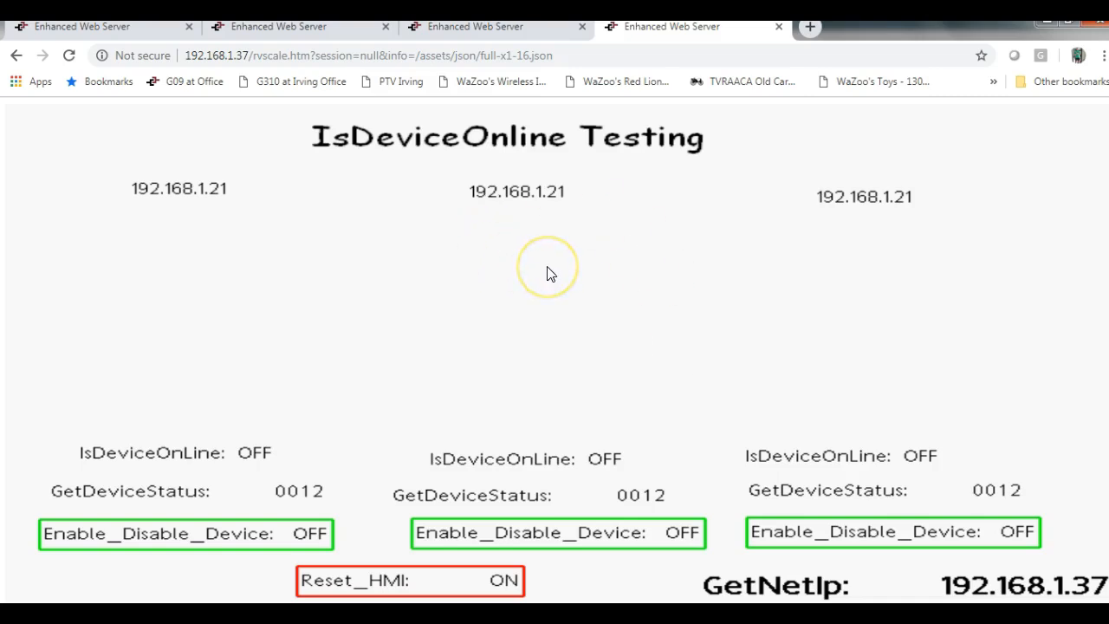
{"action": "left_click", "coordinate": [69, 56]}
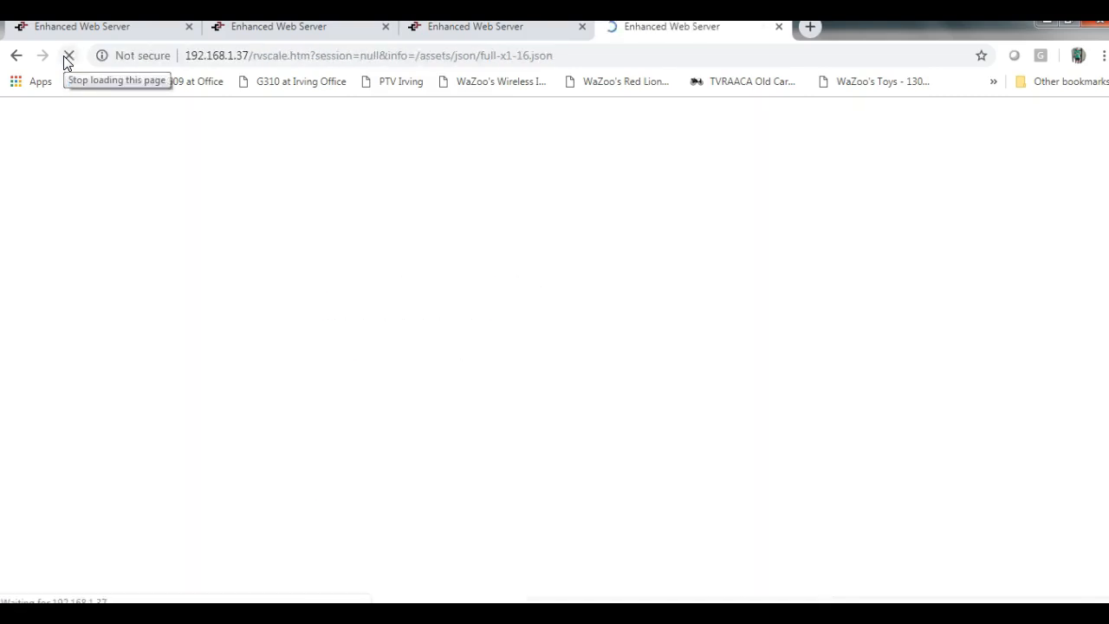
{"action": "left_click", "coordinate": [63, 55]}
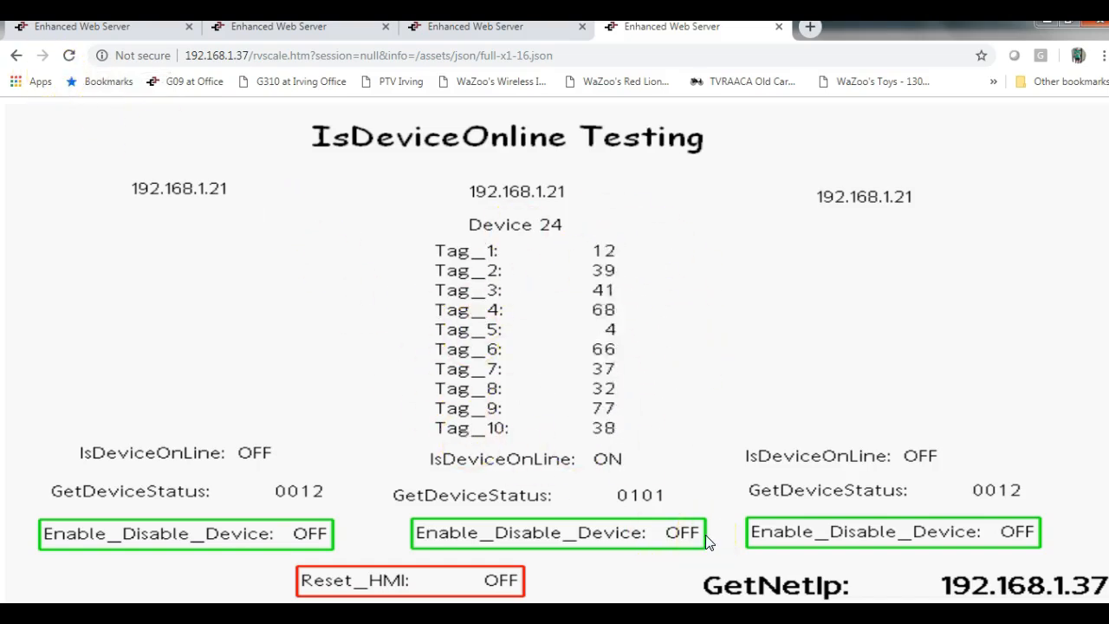
- Reset the HMI once more from the IsDeviceOnline Testing page by setting Reset_HMI to ON
{"action": "left_click", "coordinate": [475, 587]}
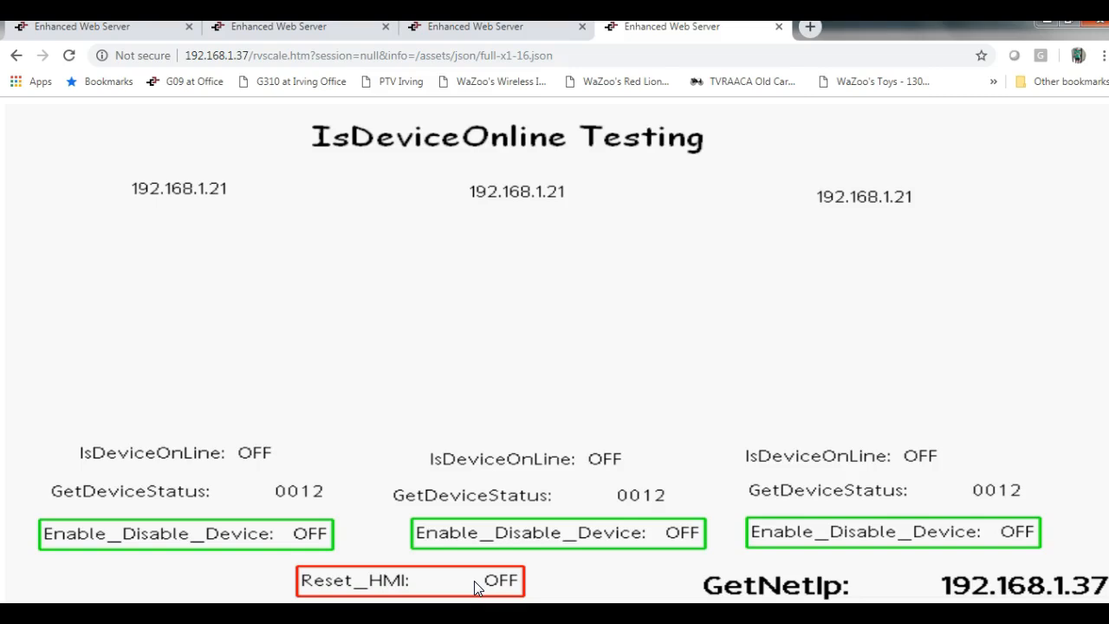
{"action": "left_click", "coordinate": [478, 586]}
{"action": "left_click", "coordinate": [146, 419]}
{"action": "left_click", "coordinate": [1004, 415]}
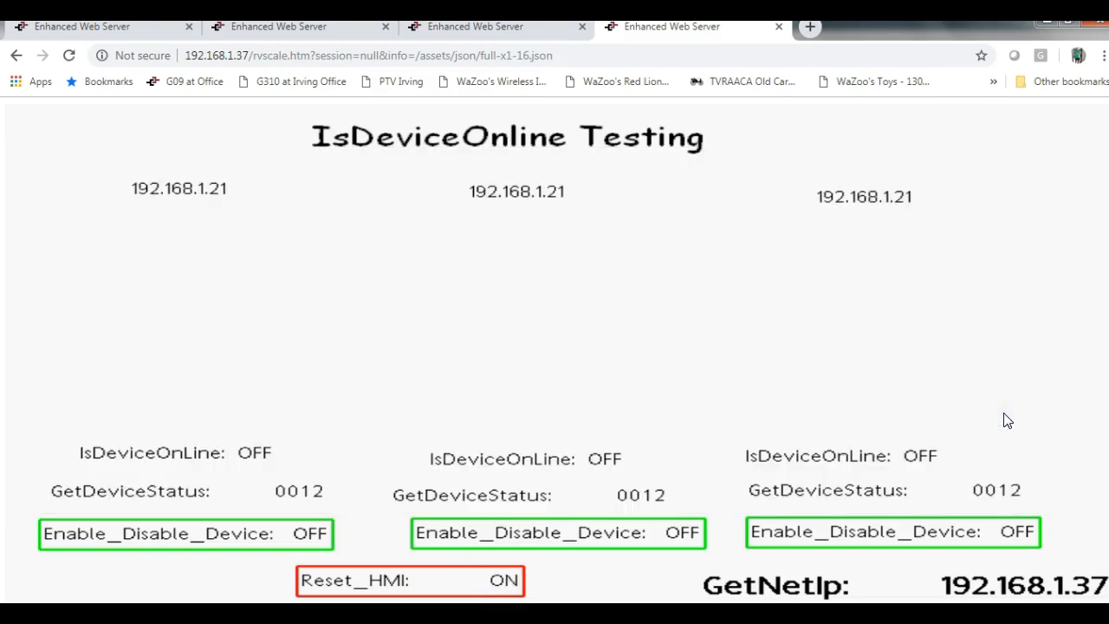